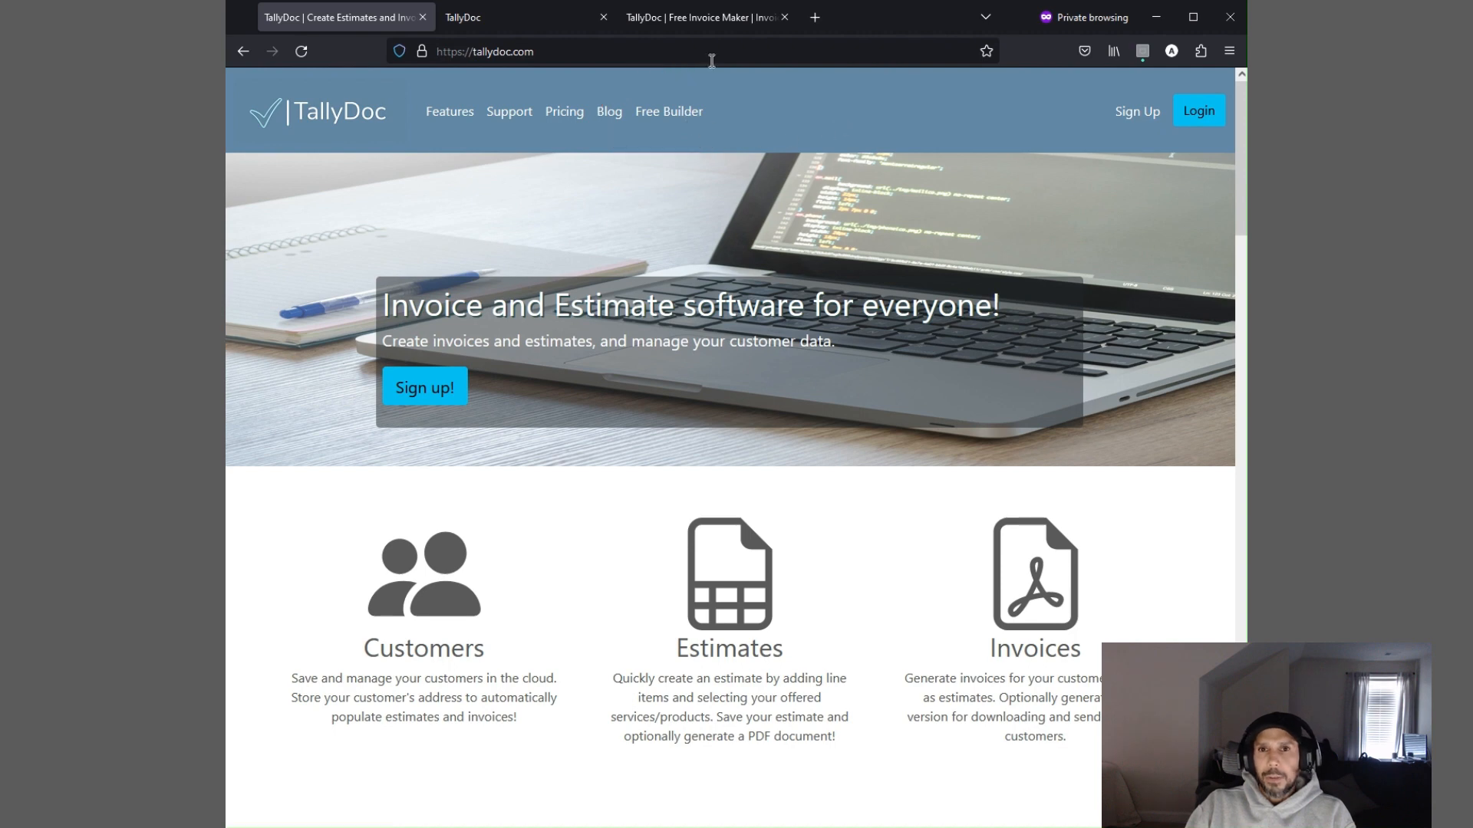
# Look over the free invoice maker form in the third browser tab, then return to the TallyDoc home page
pyautogui.click(703, 19)
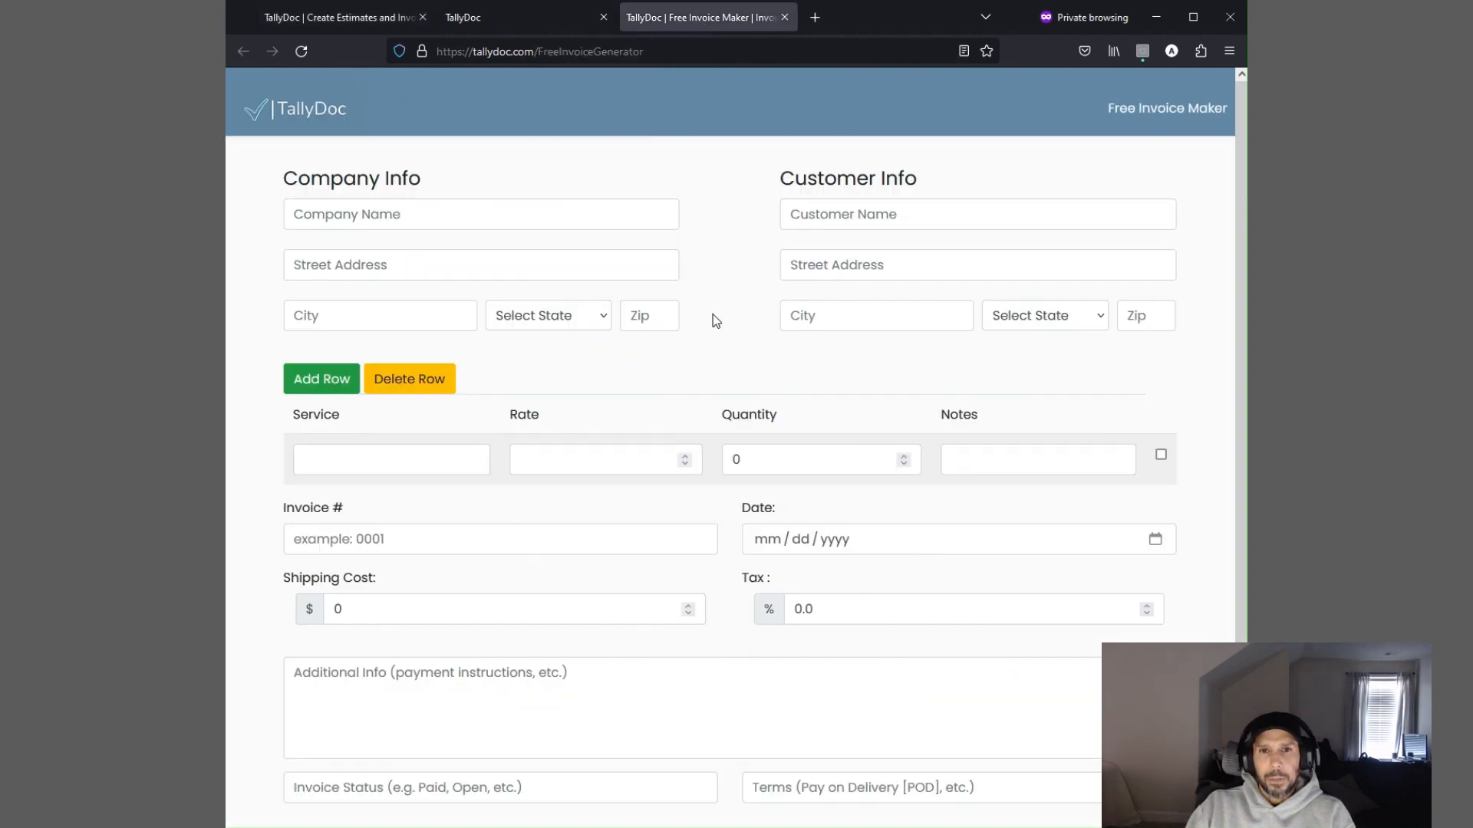
pyautogui.scroll(-2, 713, 320)
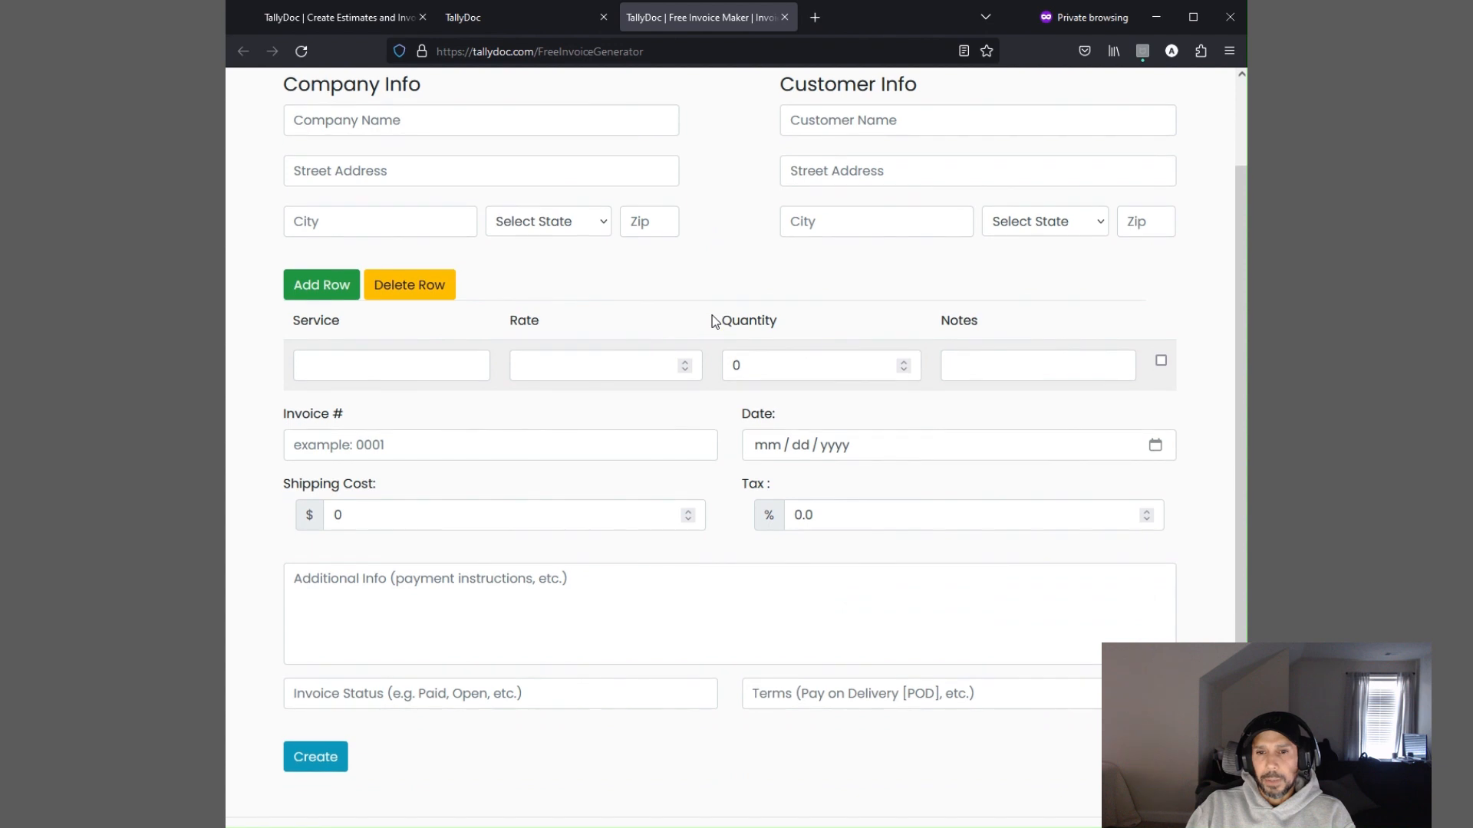
pyautogui.scroll(2, 713, 321)
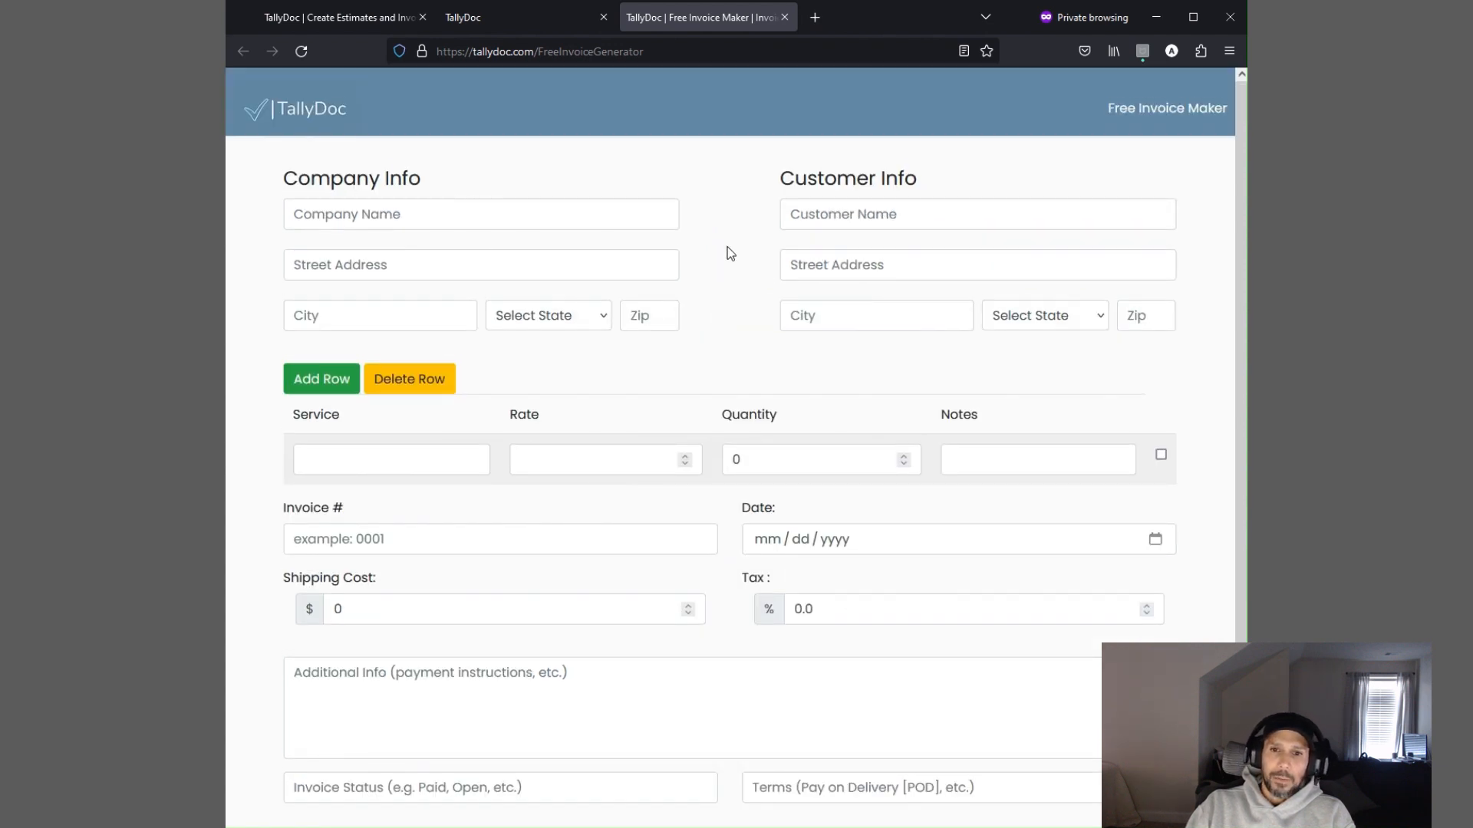
pyautogui.click(327, 29)
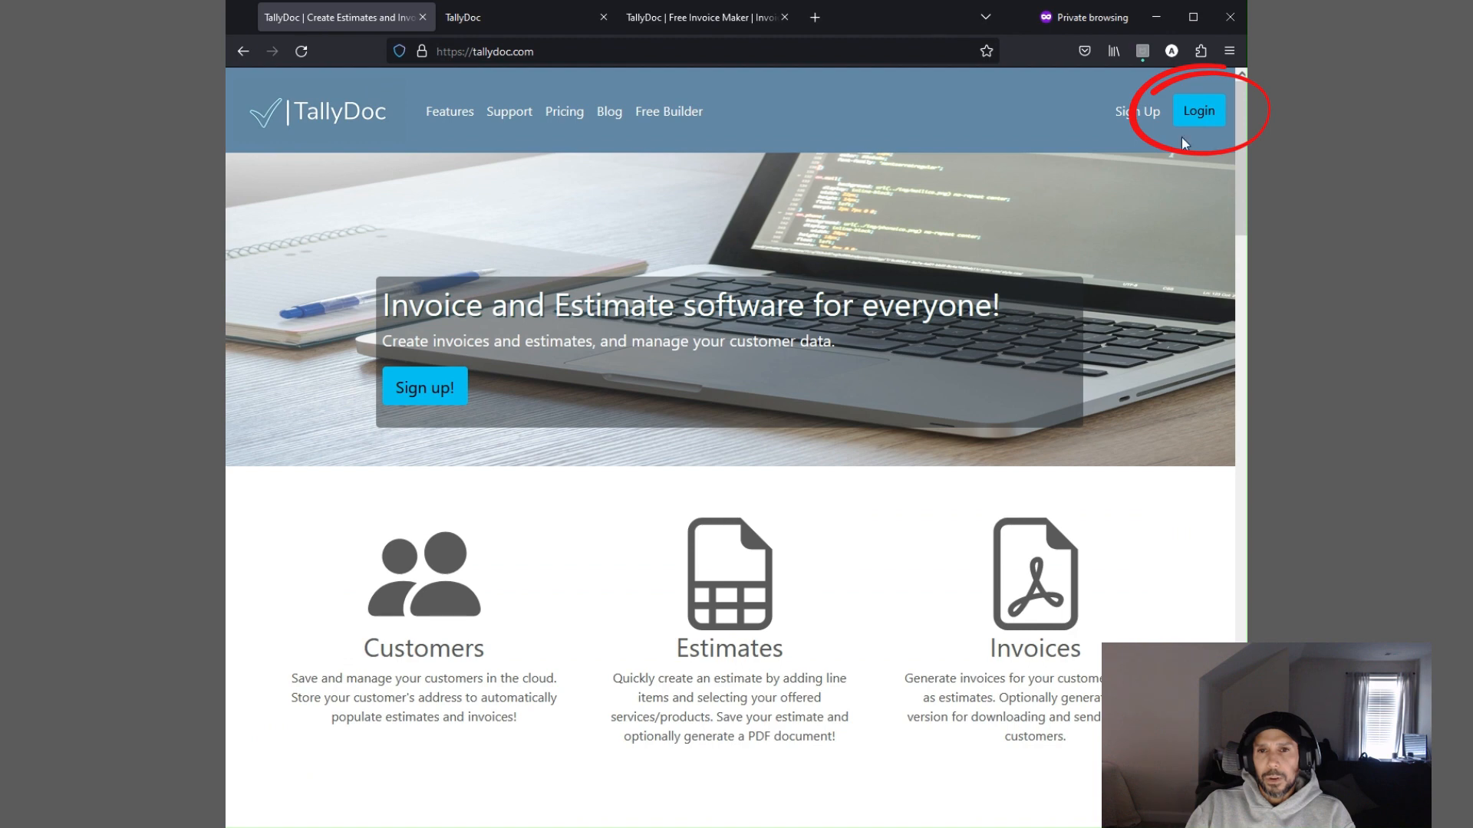
# Switch to the TallyDoc app tab, open the Invoices list and start a new invoice
pyautogui.click(533, 22)
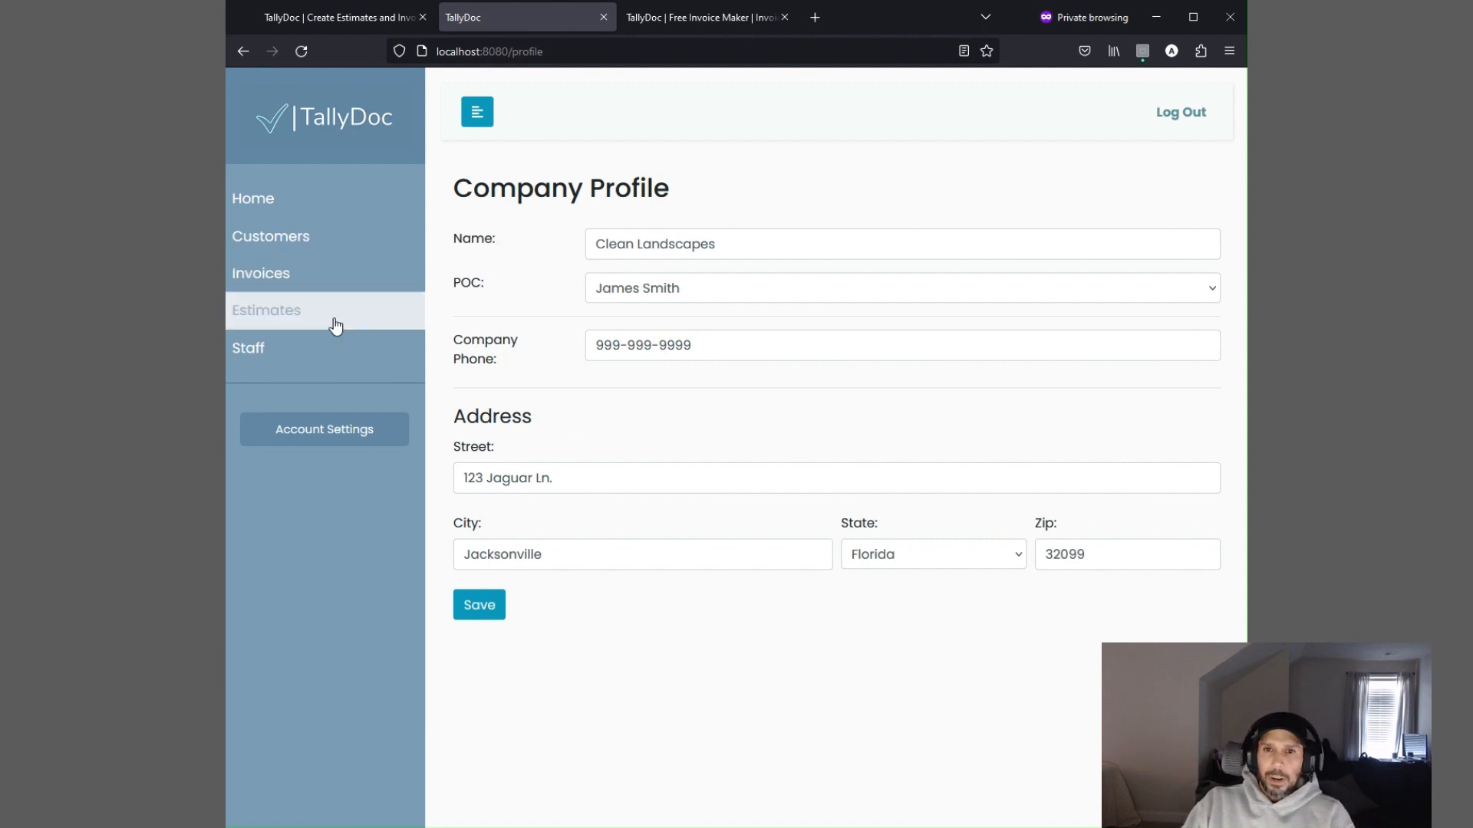
pyautogui.click(281, 282)
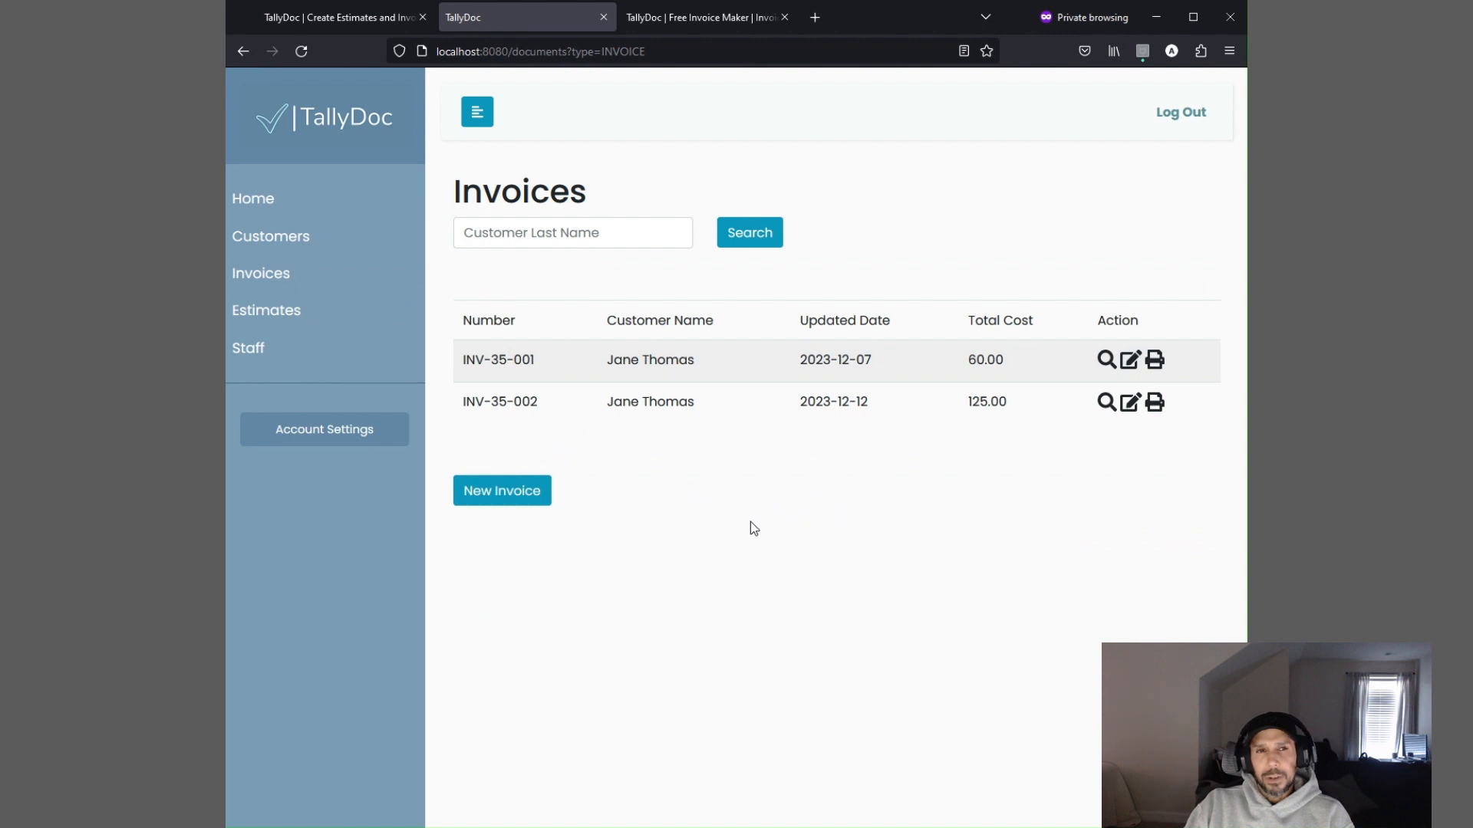
pyautogui.click(519, 495)
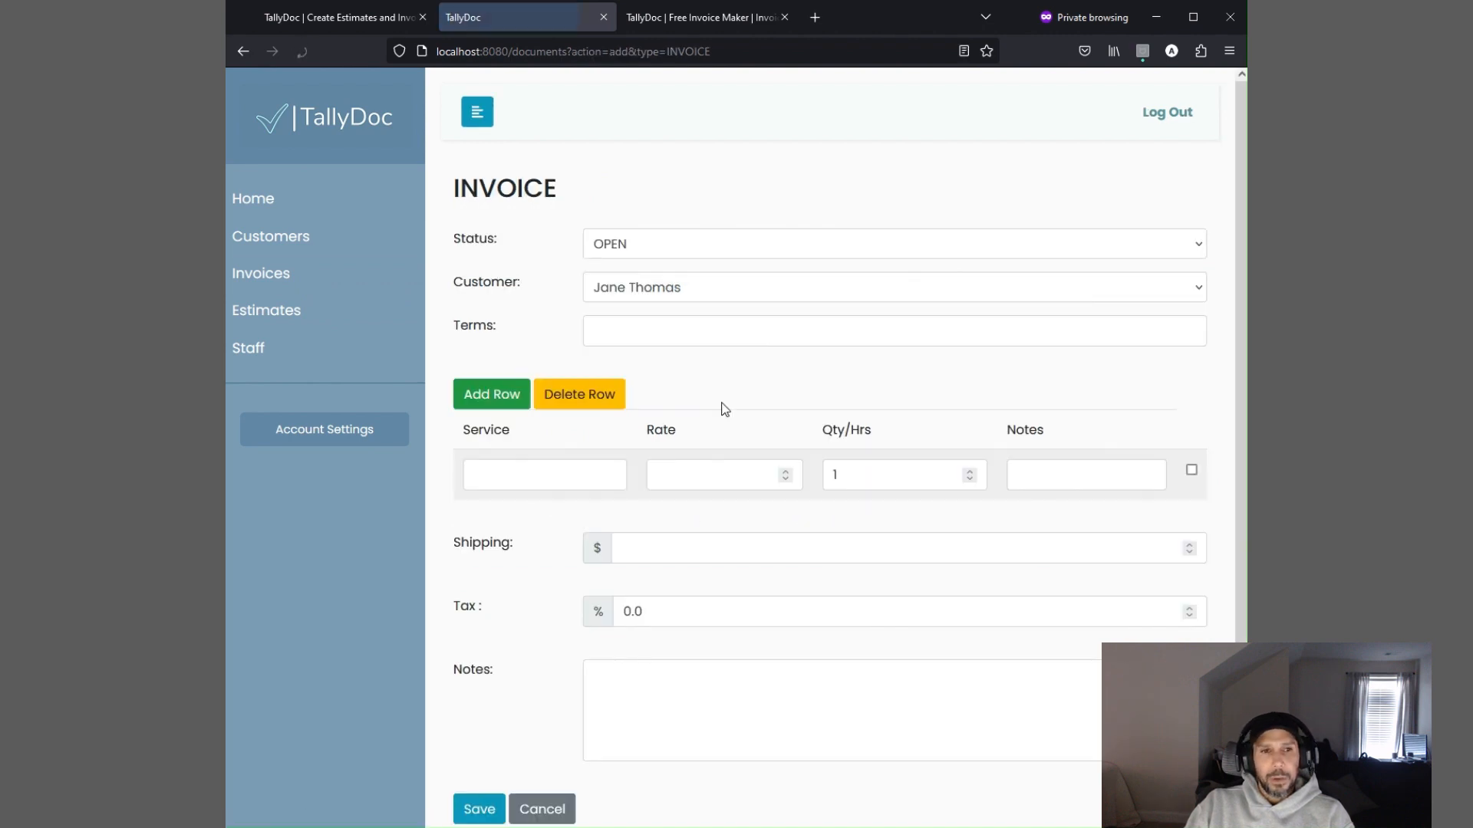
pyautogui.scroll(-1, 510, 191)
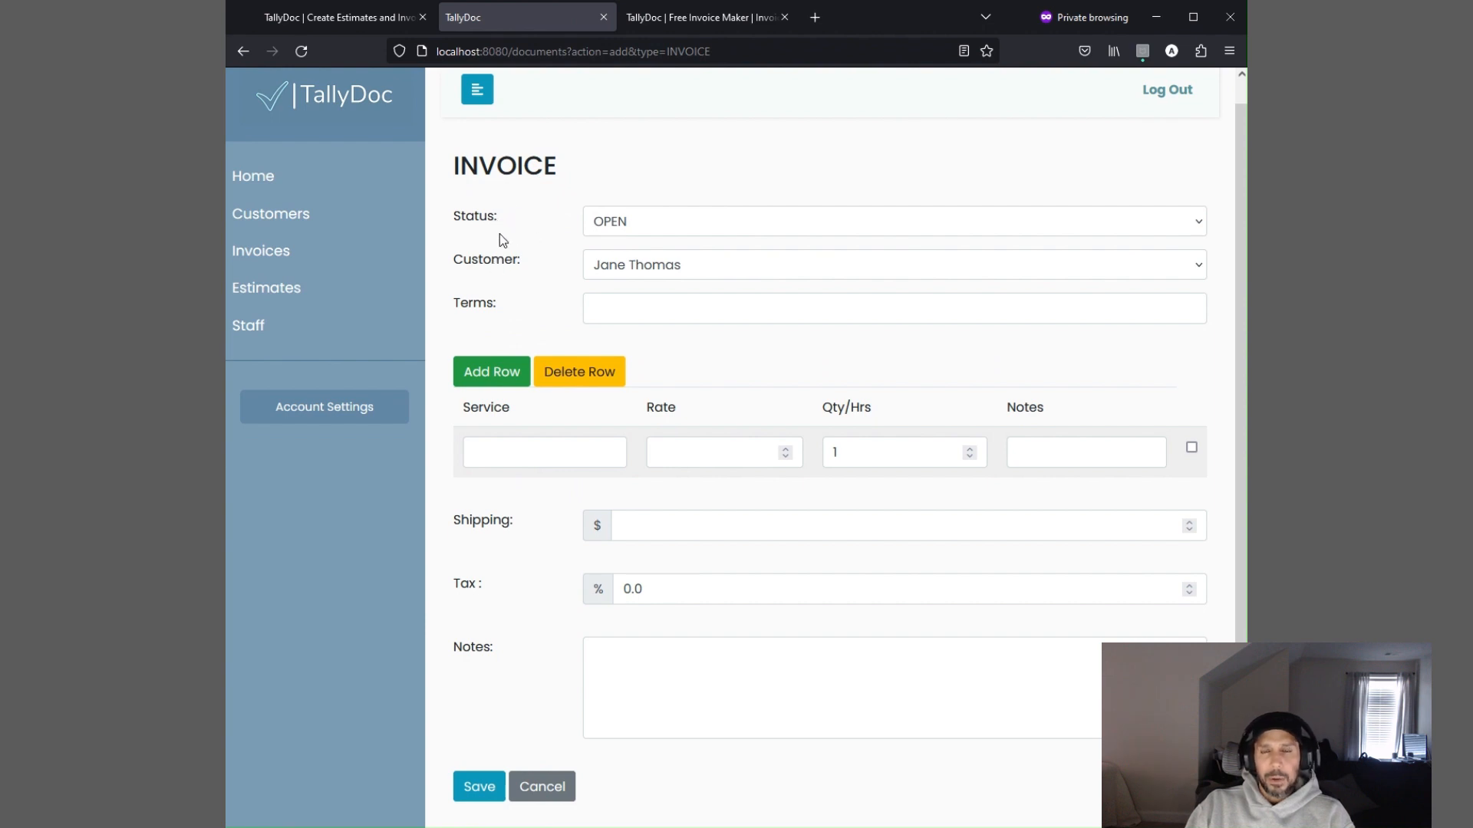
# Enter p.o.d as the new invoice's terms
pyautogui.click(632, 229)
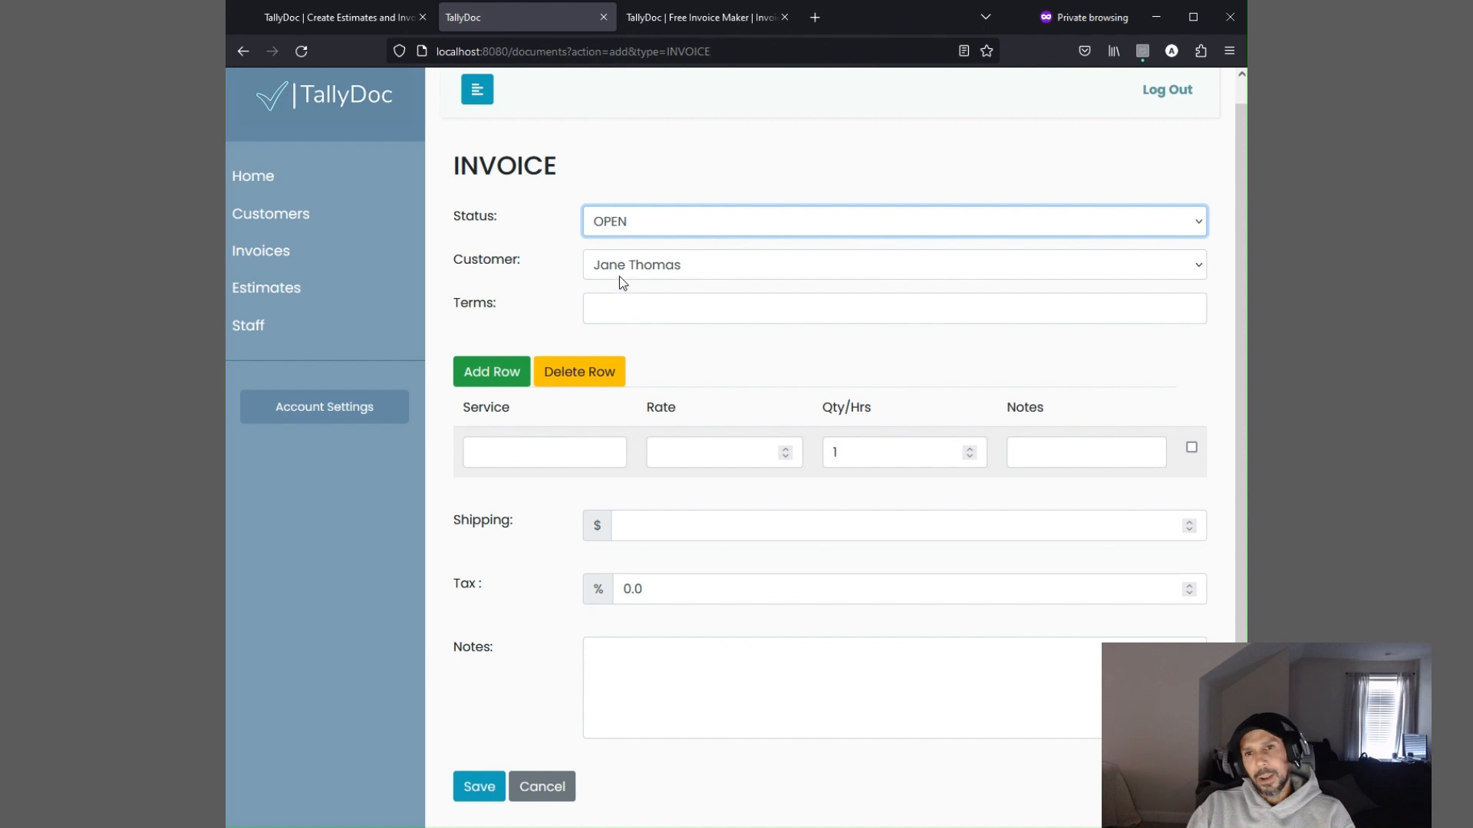
pyautogui.press('Tab')
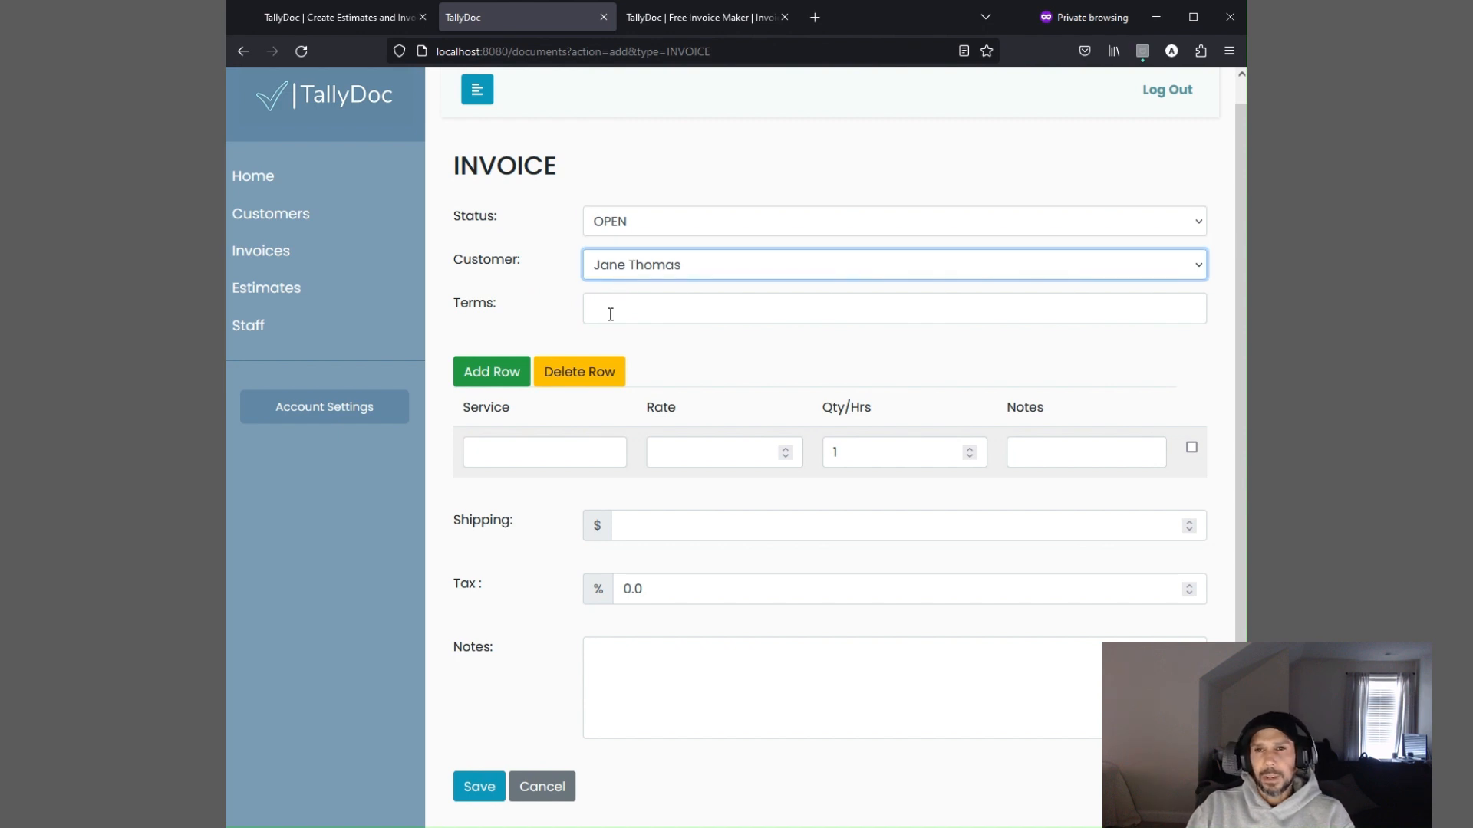
pyautogui.click(610, 311)
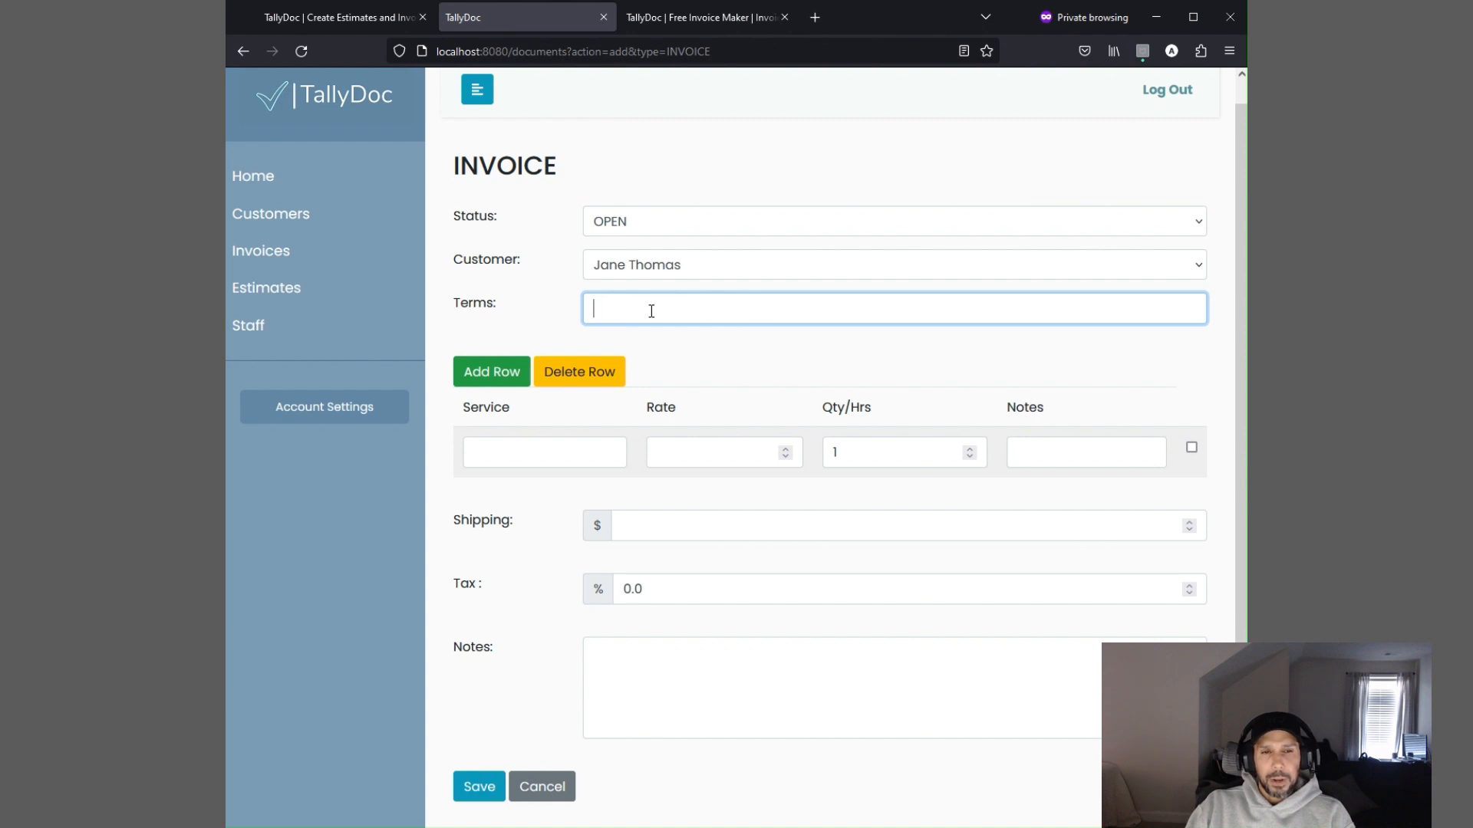
pyautogui.write('p.o')
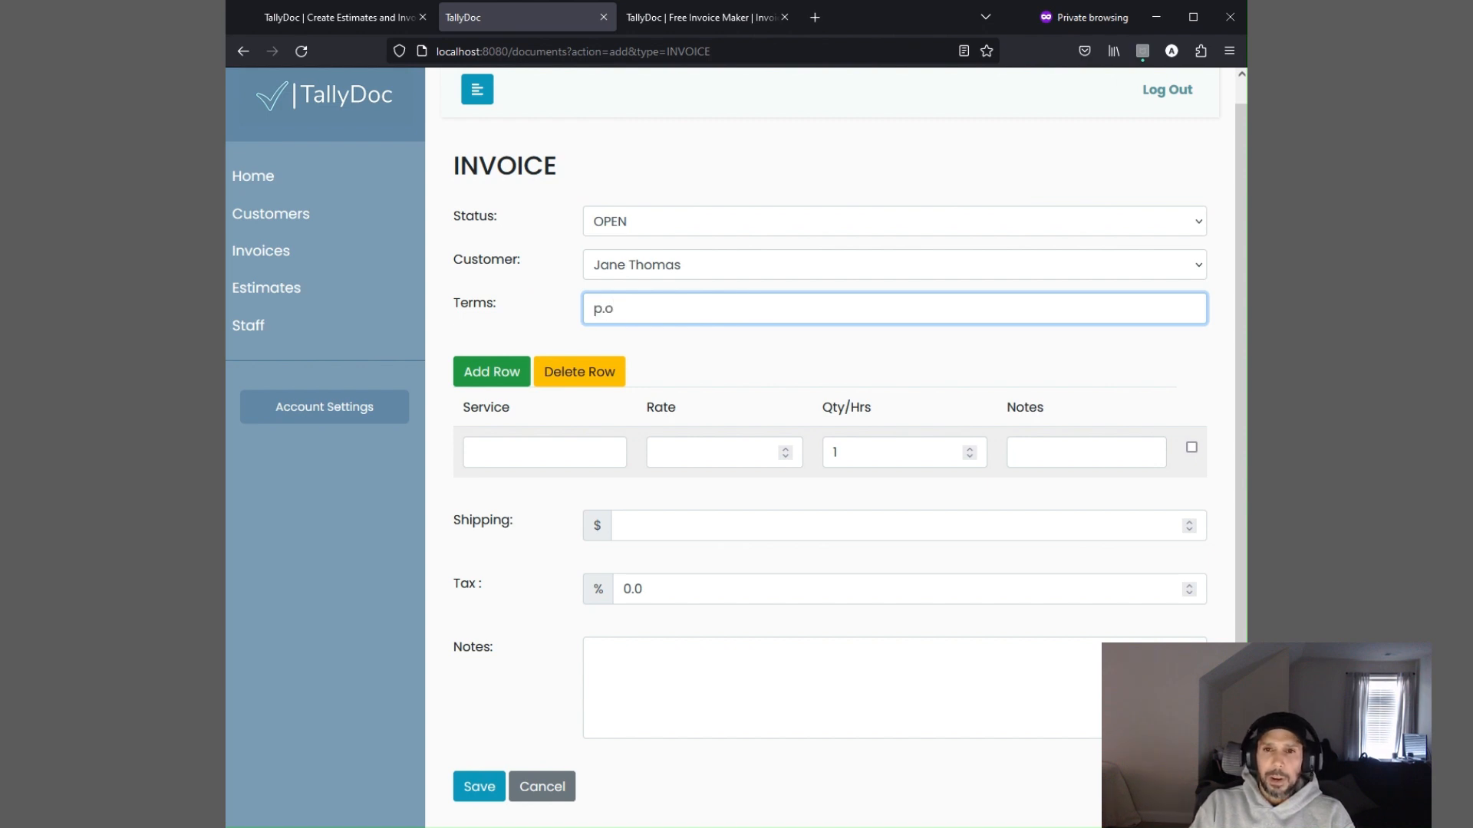
pyautogui.write('.d')
pyautogui.press('BackSpace')
pyautogui.press('BackSpace')
pyautogui.write('.d')
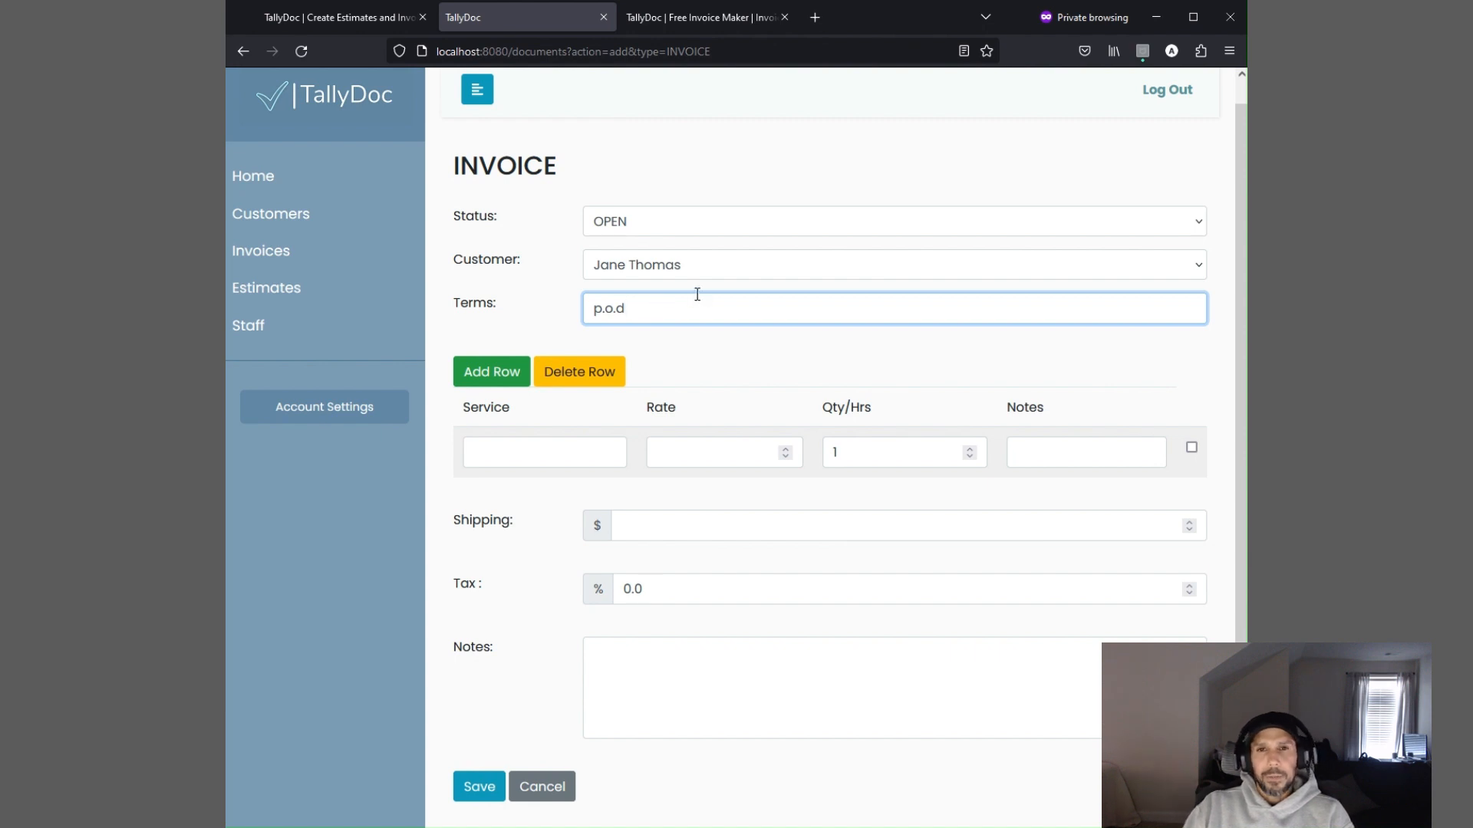
pyautogui.click(500, 333)
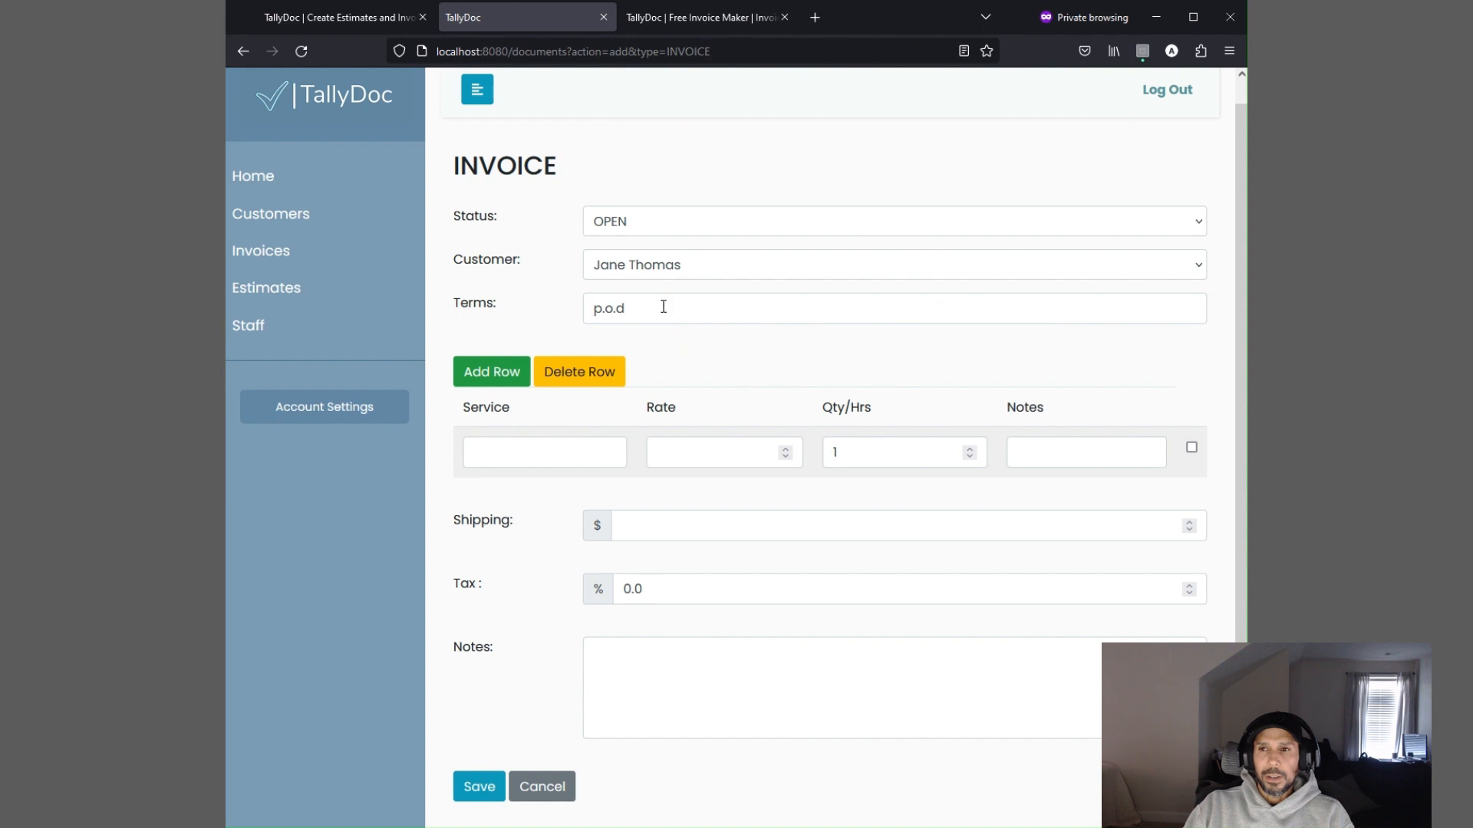
# Replace the invoice terms with n/a
pyautogui.moveTo(661, 304); pyautogui.dragTo(541, 303)
pyautogui.write('n/a')
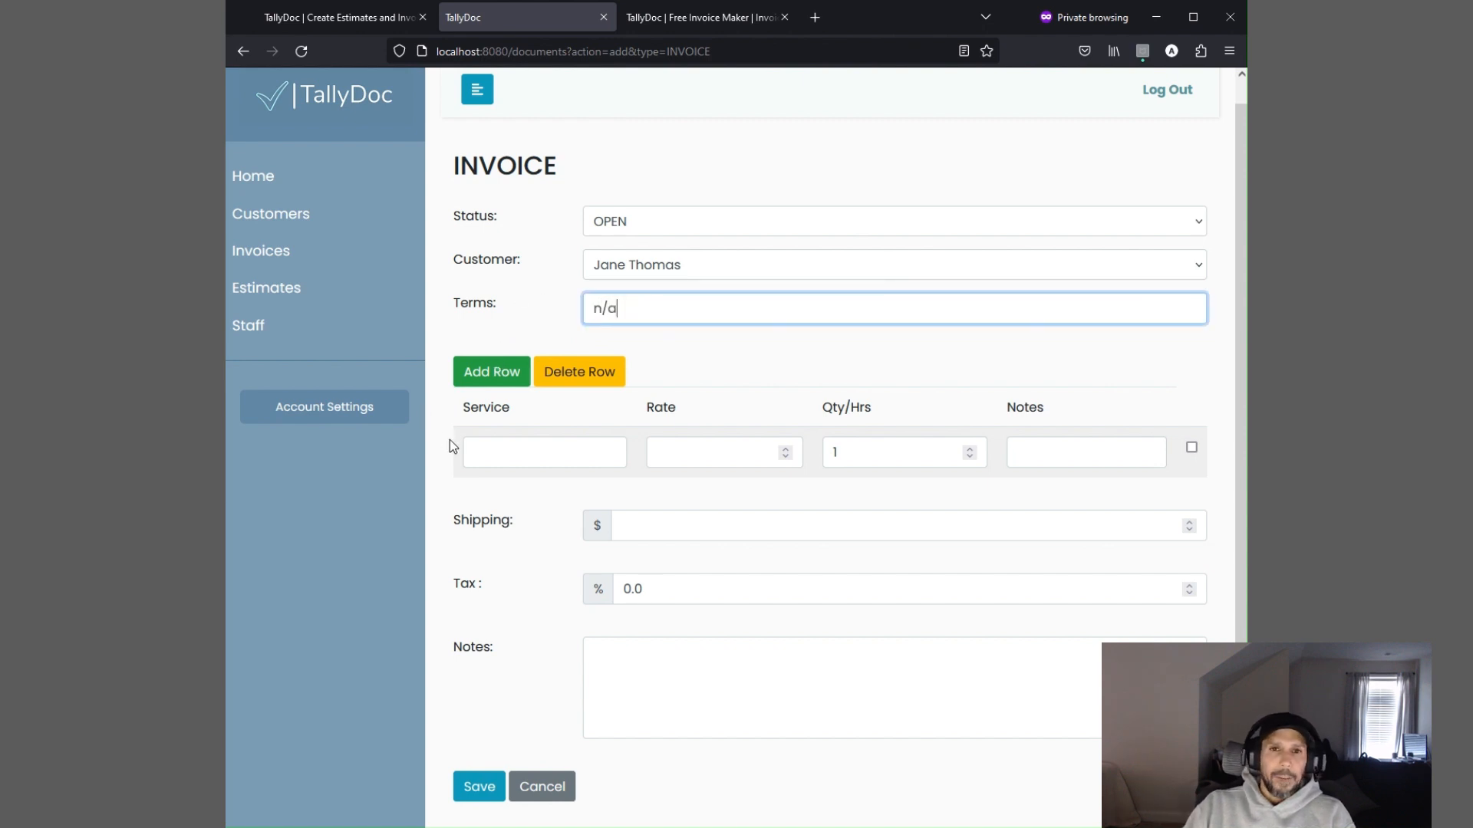
pyautogui.click(460, 480)
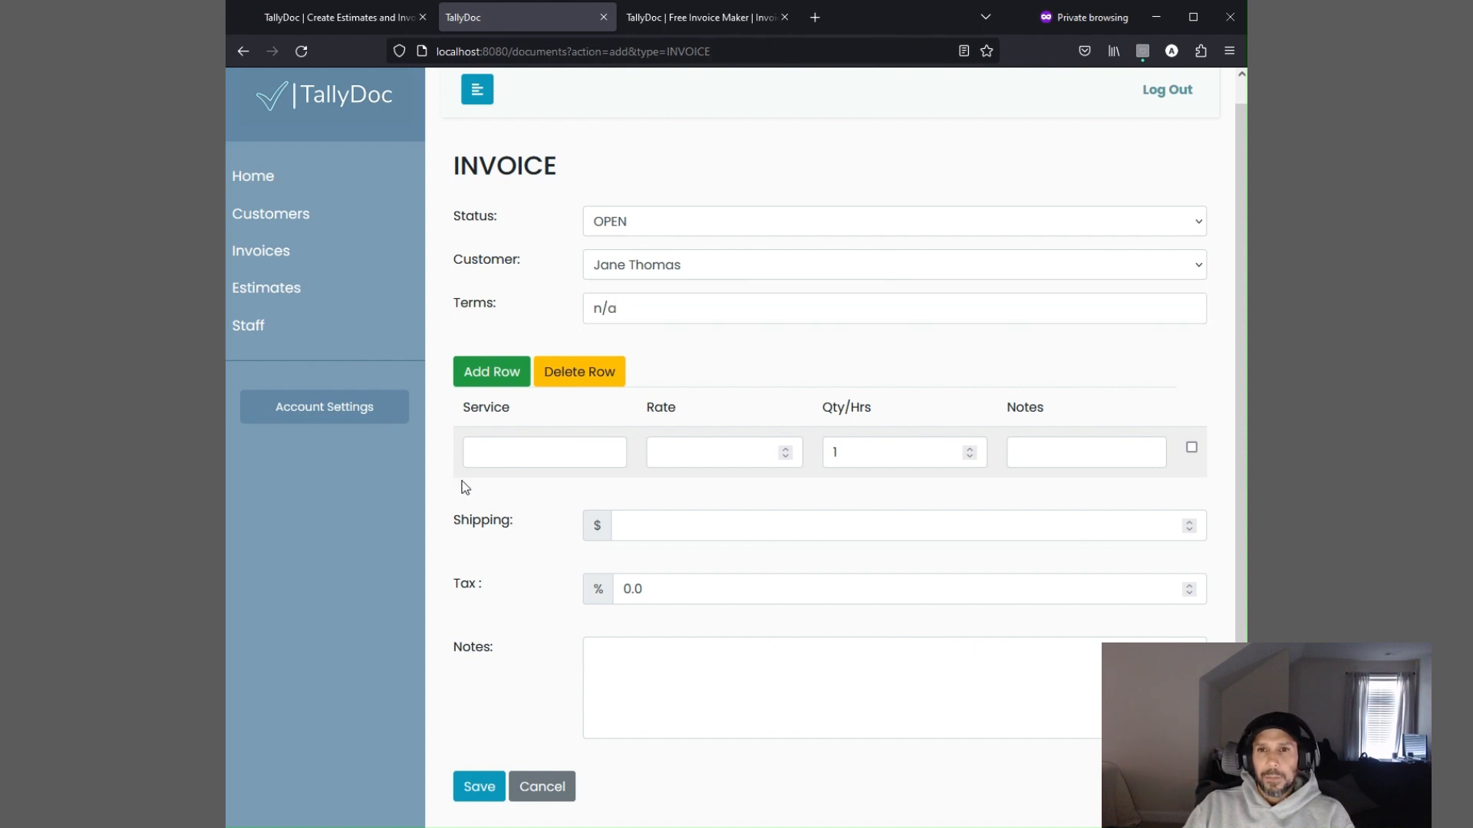
# Fill the first line item with service Lawn Mowing, rate 50 and note edging/cleanup inc
pyautogui.click(508, 458)
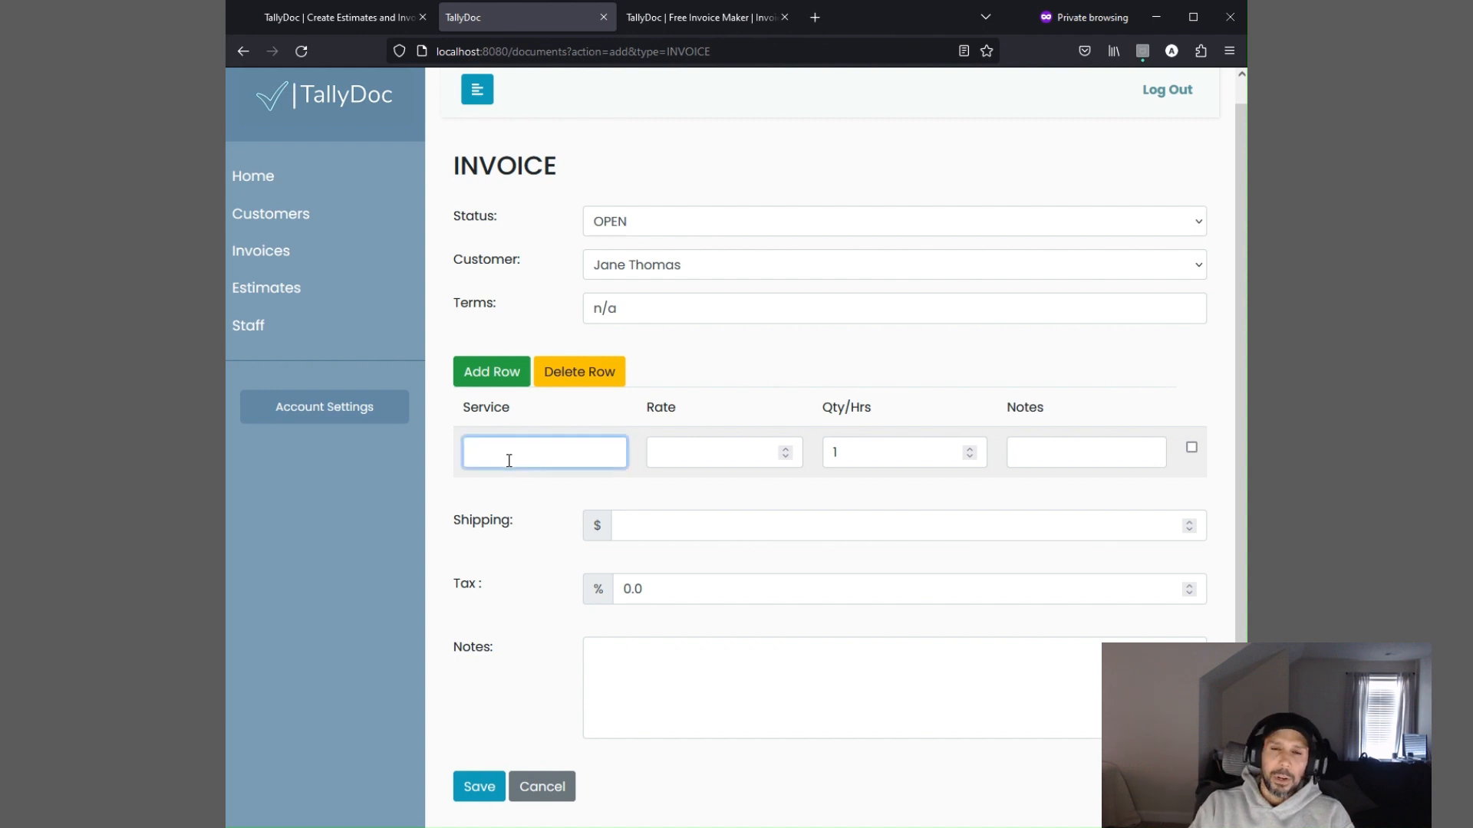
pyautogui.write('L')
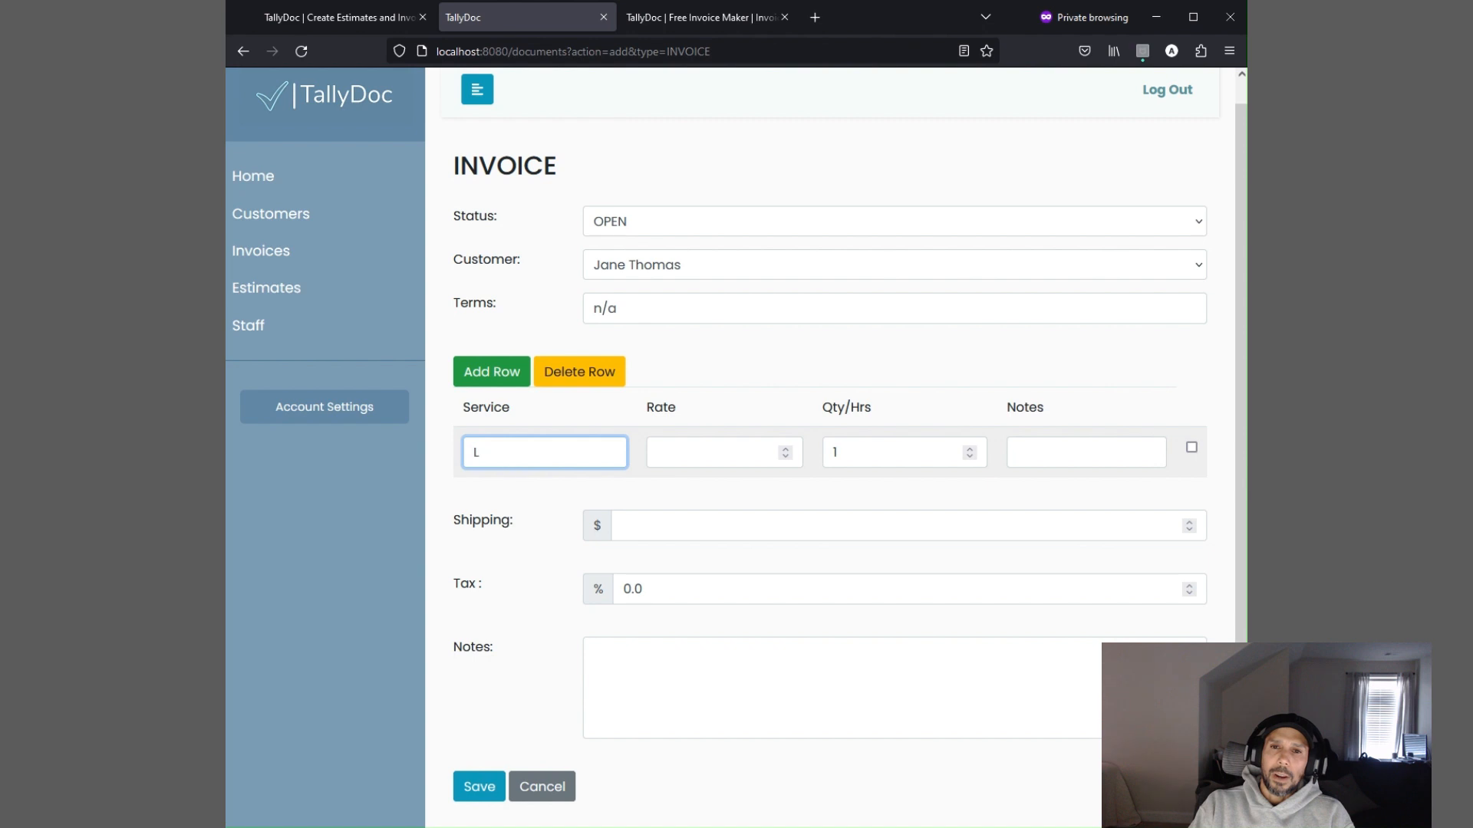
pyautogui.write('awn Mowing')
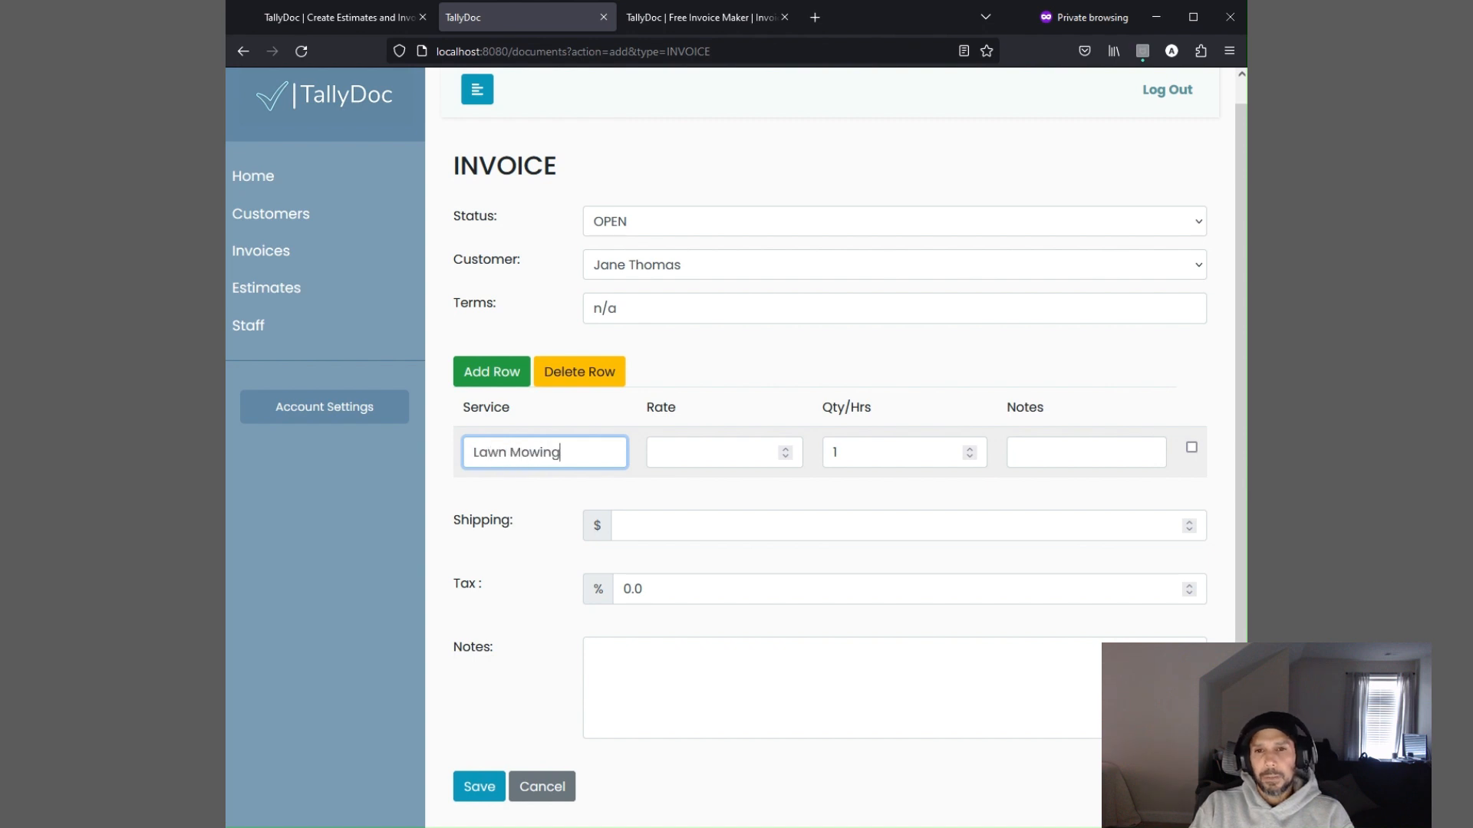
pyautogui.click(714, 453)
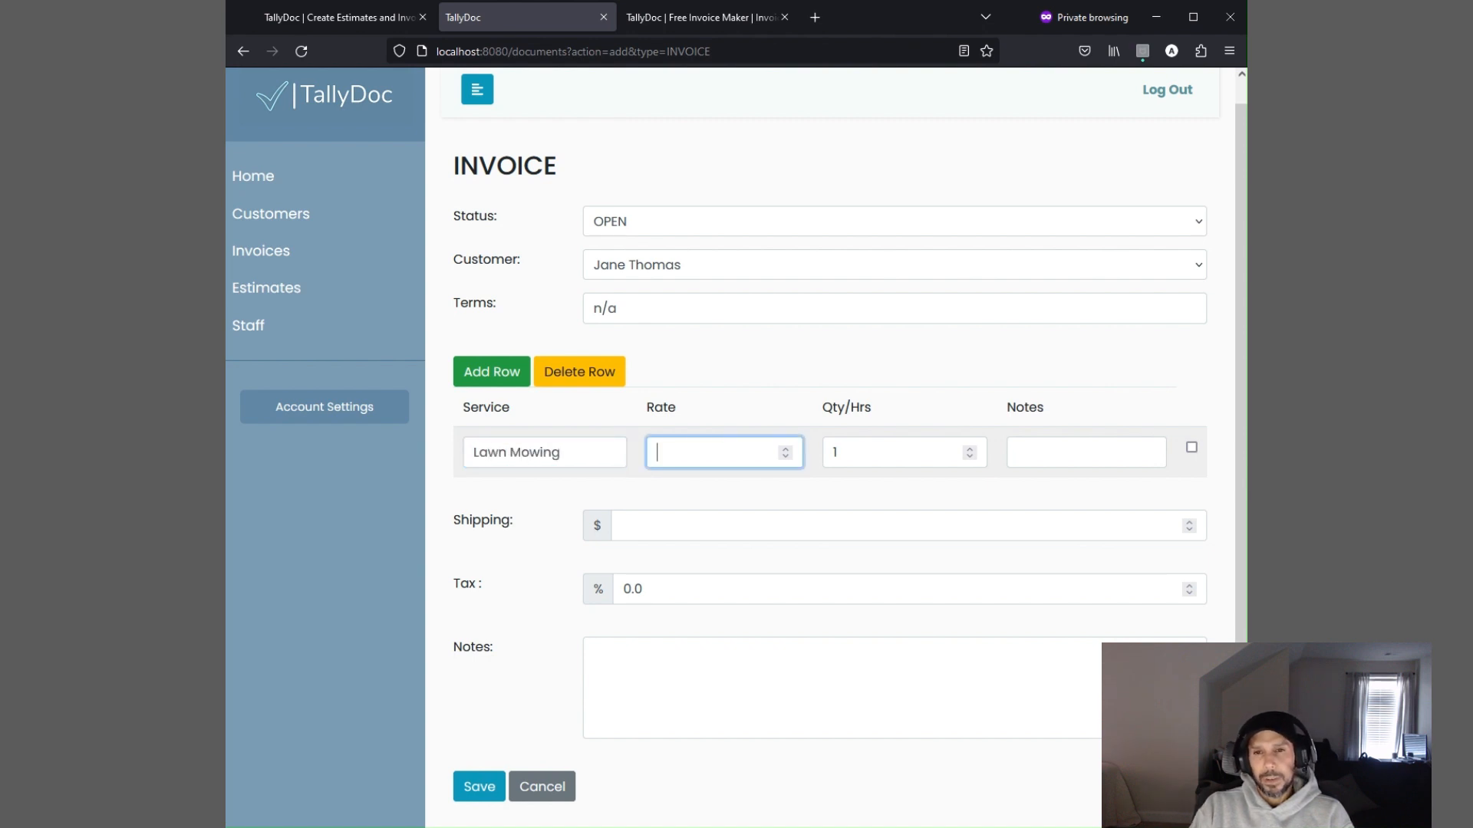
pyautogui.write('50')
pyautogui.press('Tab')
pyautogui.press('Tab')
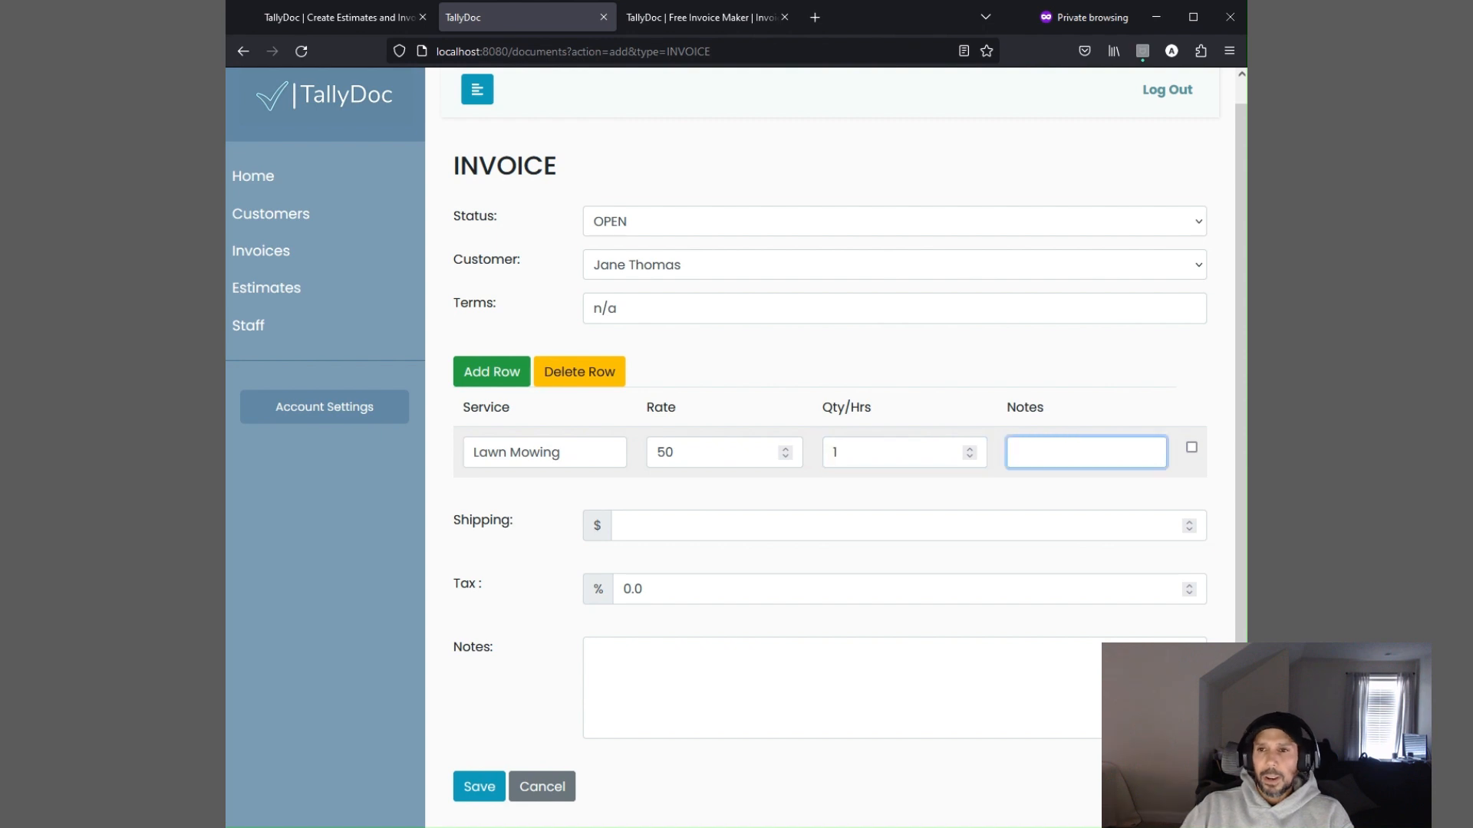
pyautogui.write('ed')
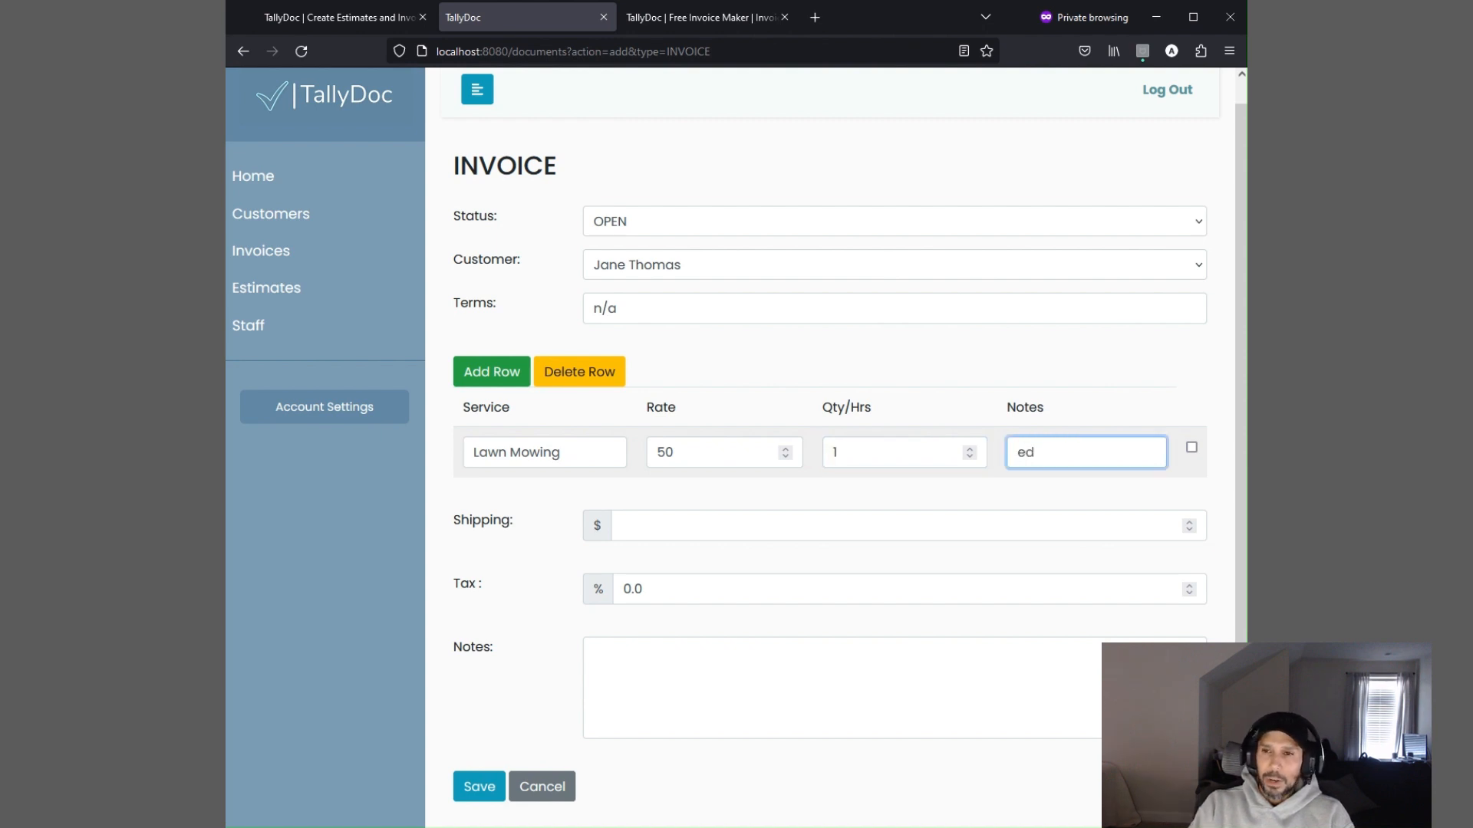
pyautogui.write('ging/cleanu')
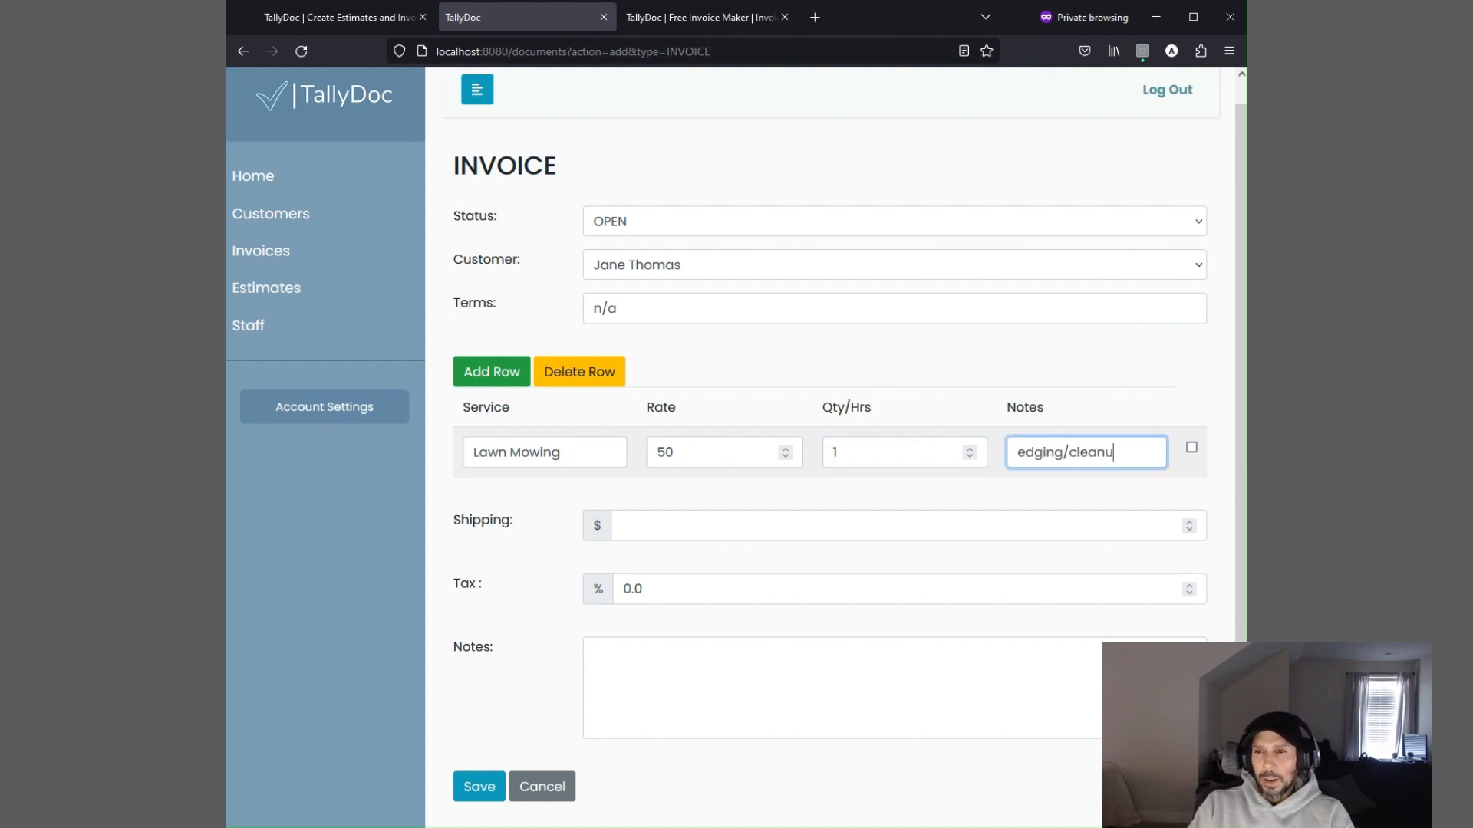
pyautogui.write('p inc.')
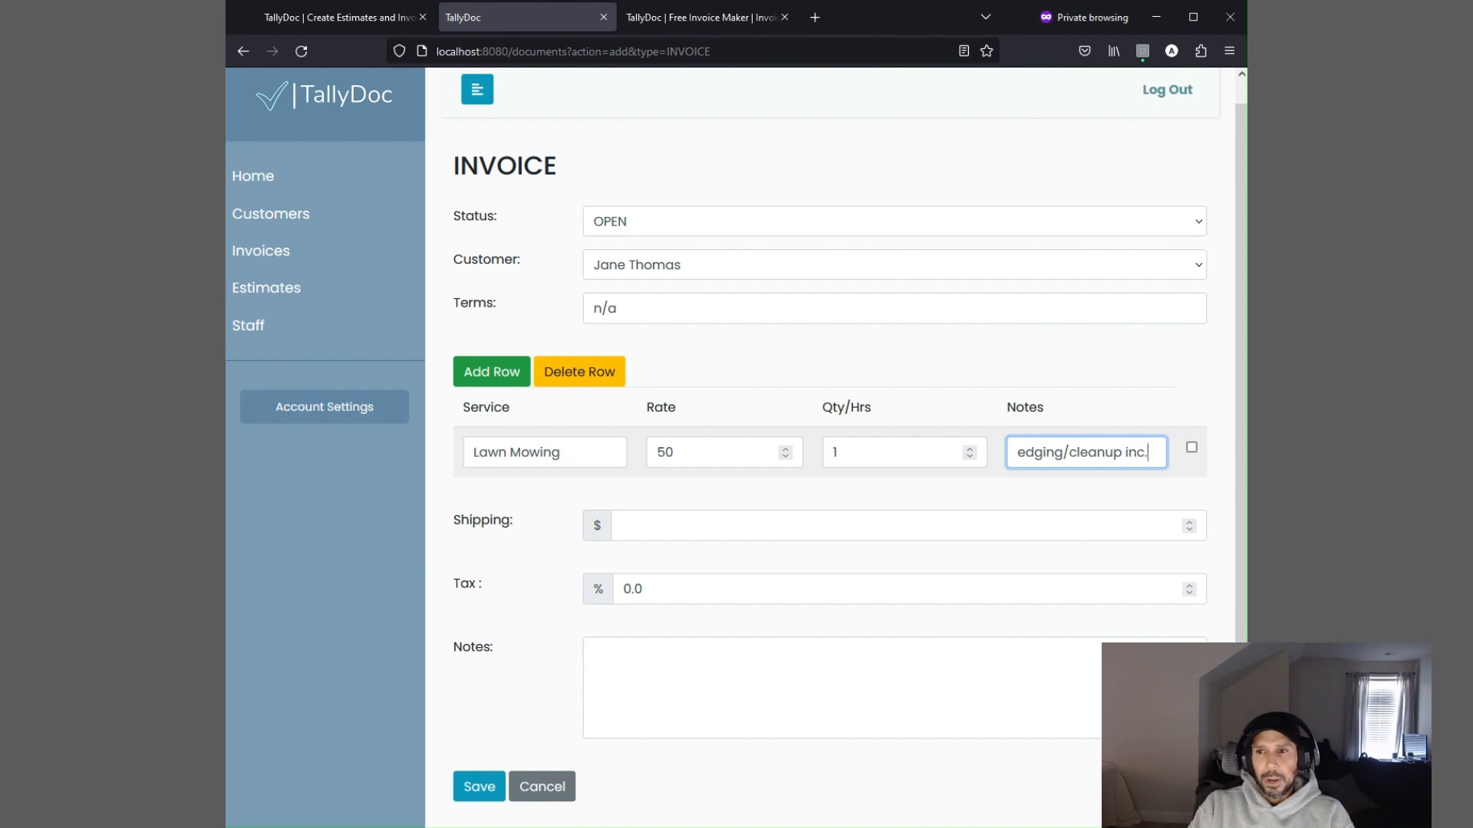
# Add a second line item for Mulching at rate 25 with quantity 1
pyautogui.click(498, 385)
pyautogui.click(523, 504)
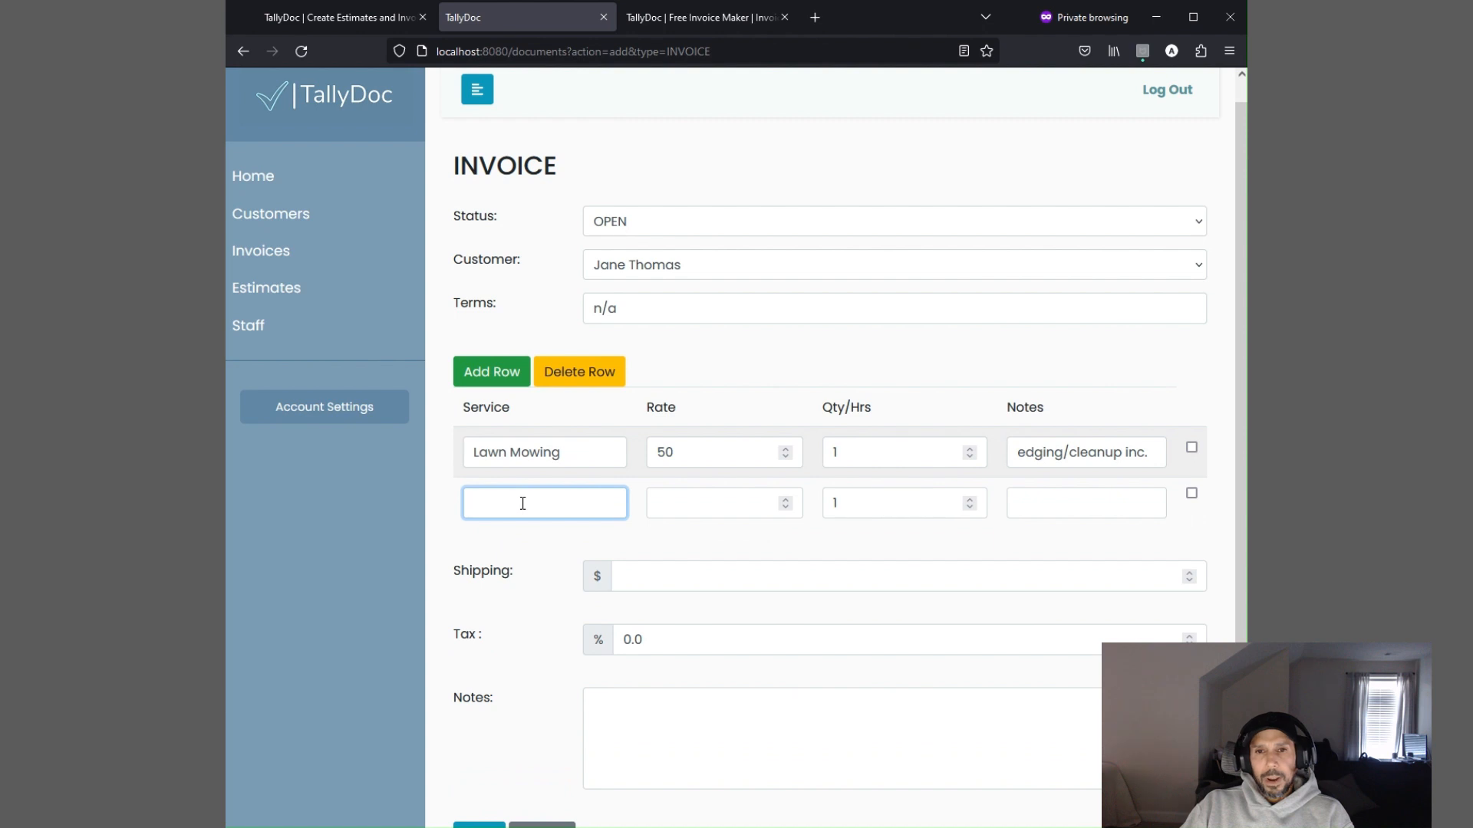
pyautogui.write('Mulching')
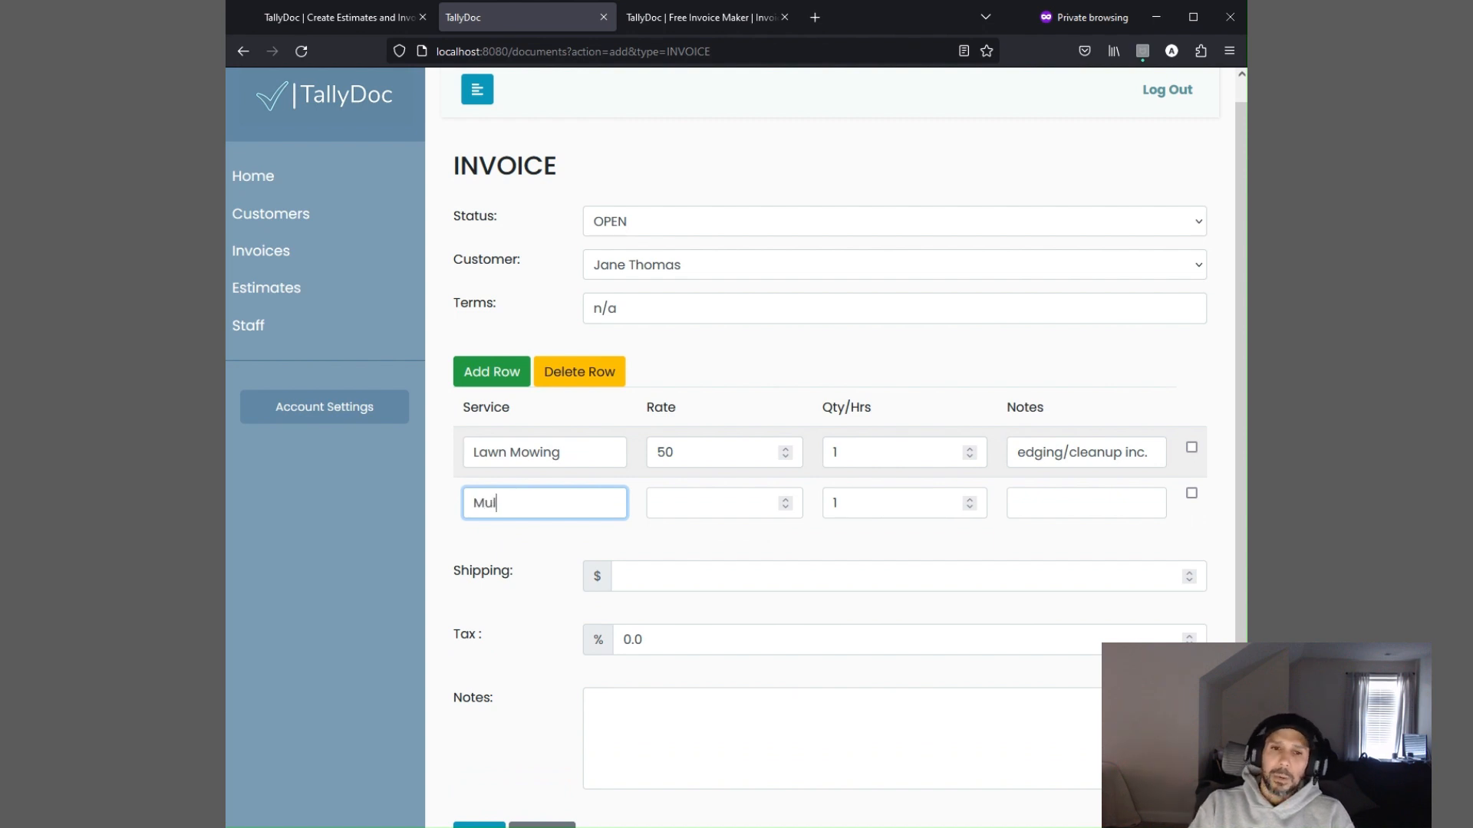
pyautogui.press('Tab')
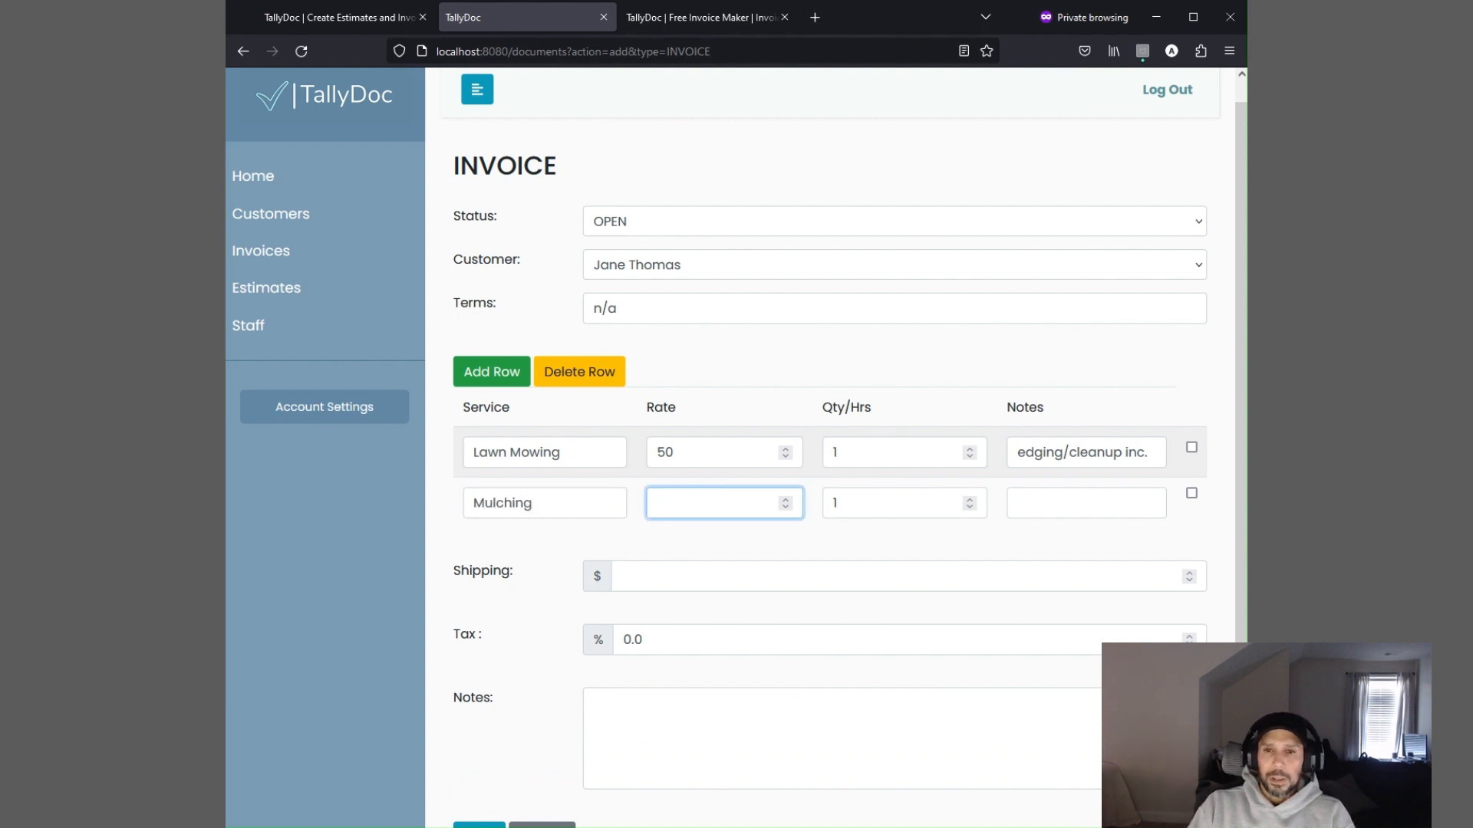
pyautogui.write('25')
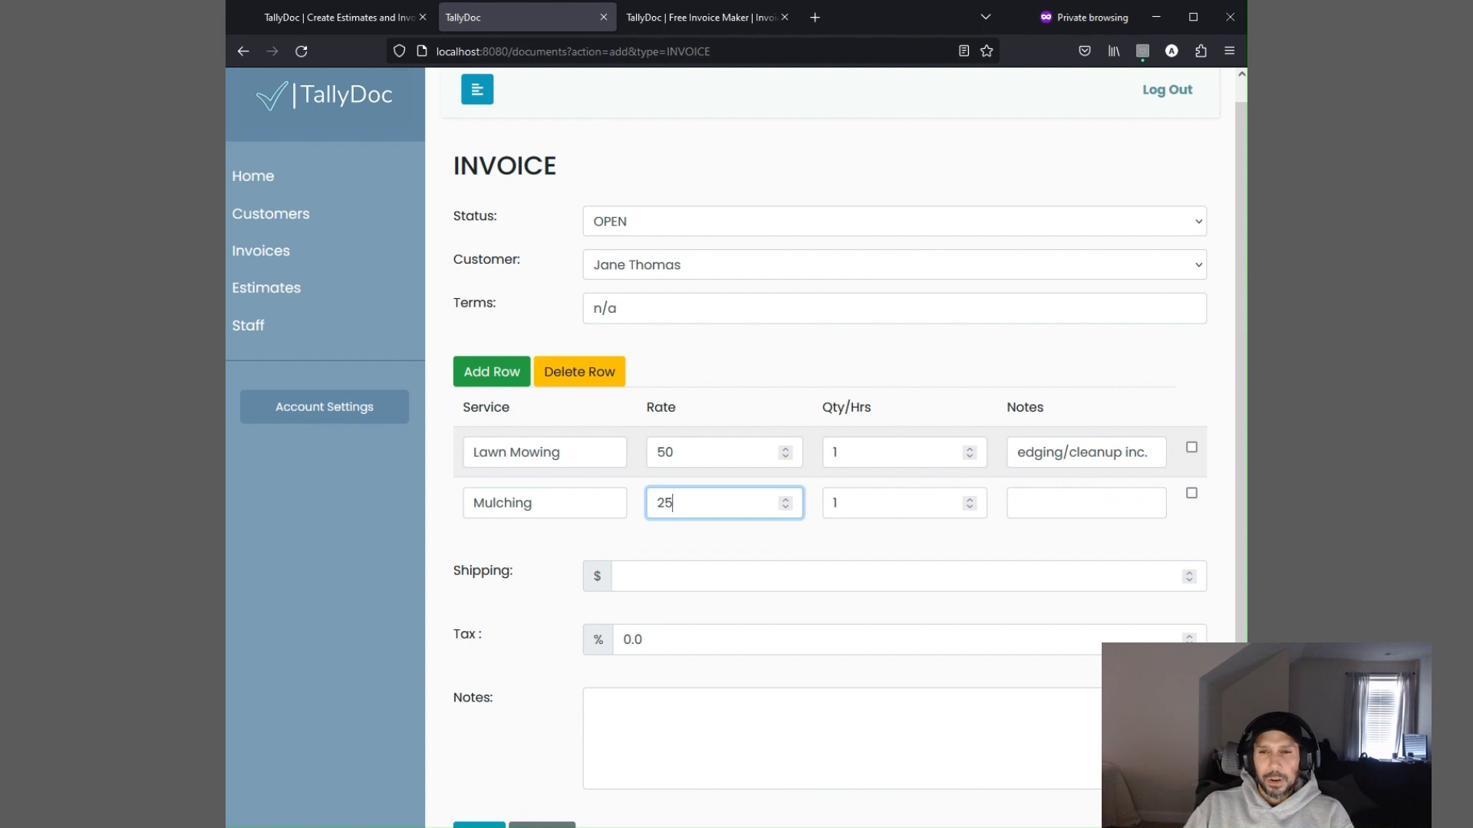
pyautogui.press('Tab')
pyautogui.write('1')
pyautogui.press('Tab')
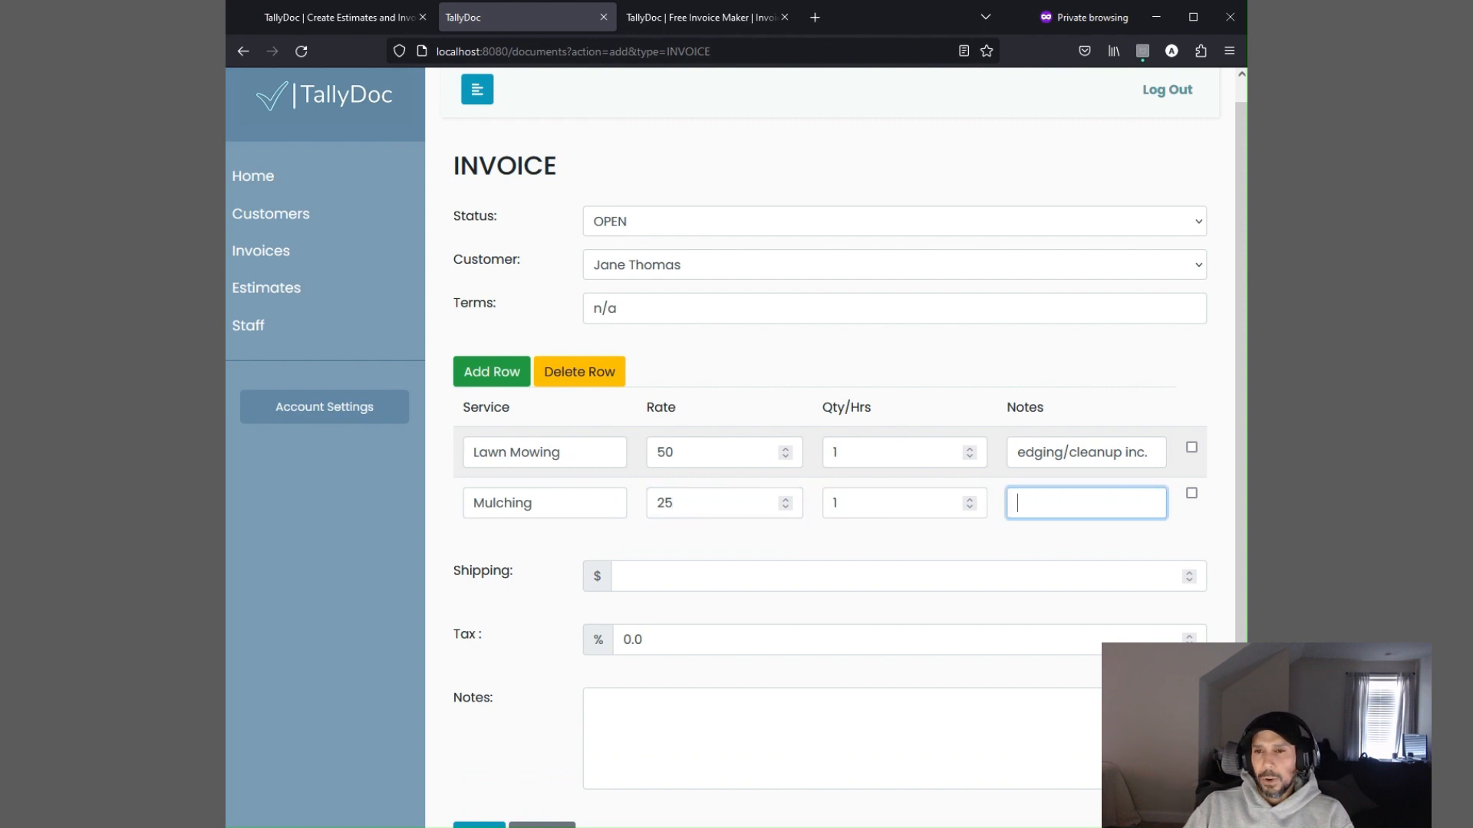
# Add a third line item for Supplies at rate 5, quantity 10, with the note bags
pyautogui.click(482, 383)
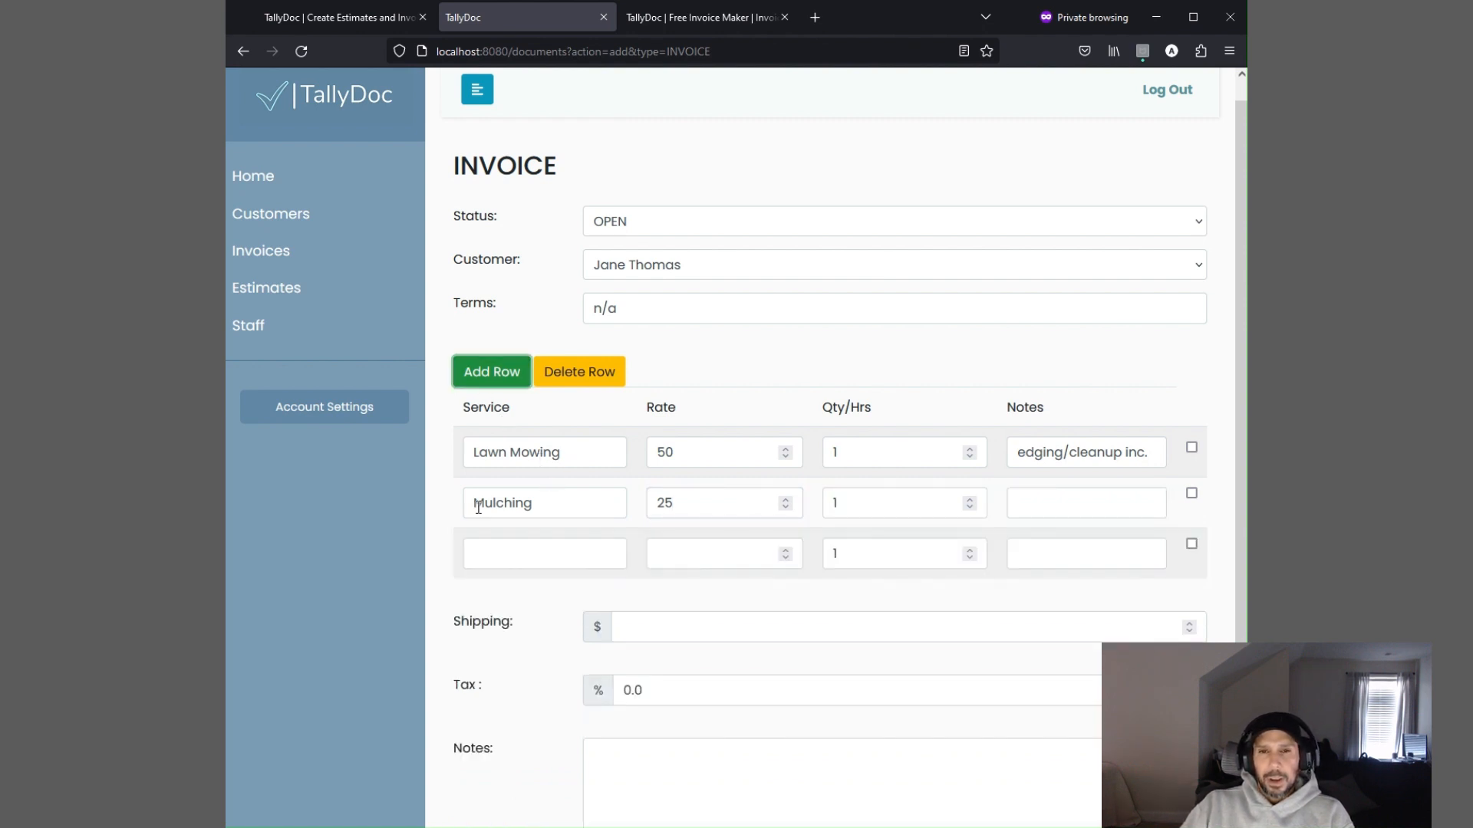
pyautogui.click(517, 553)
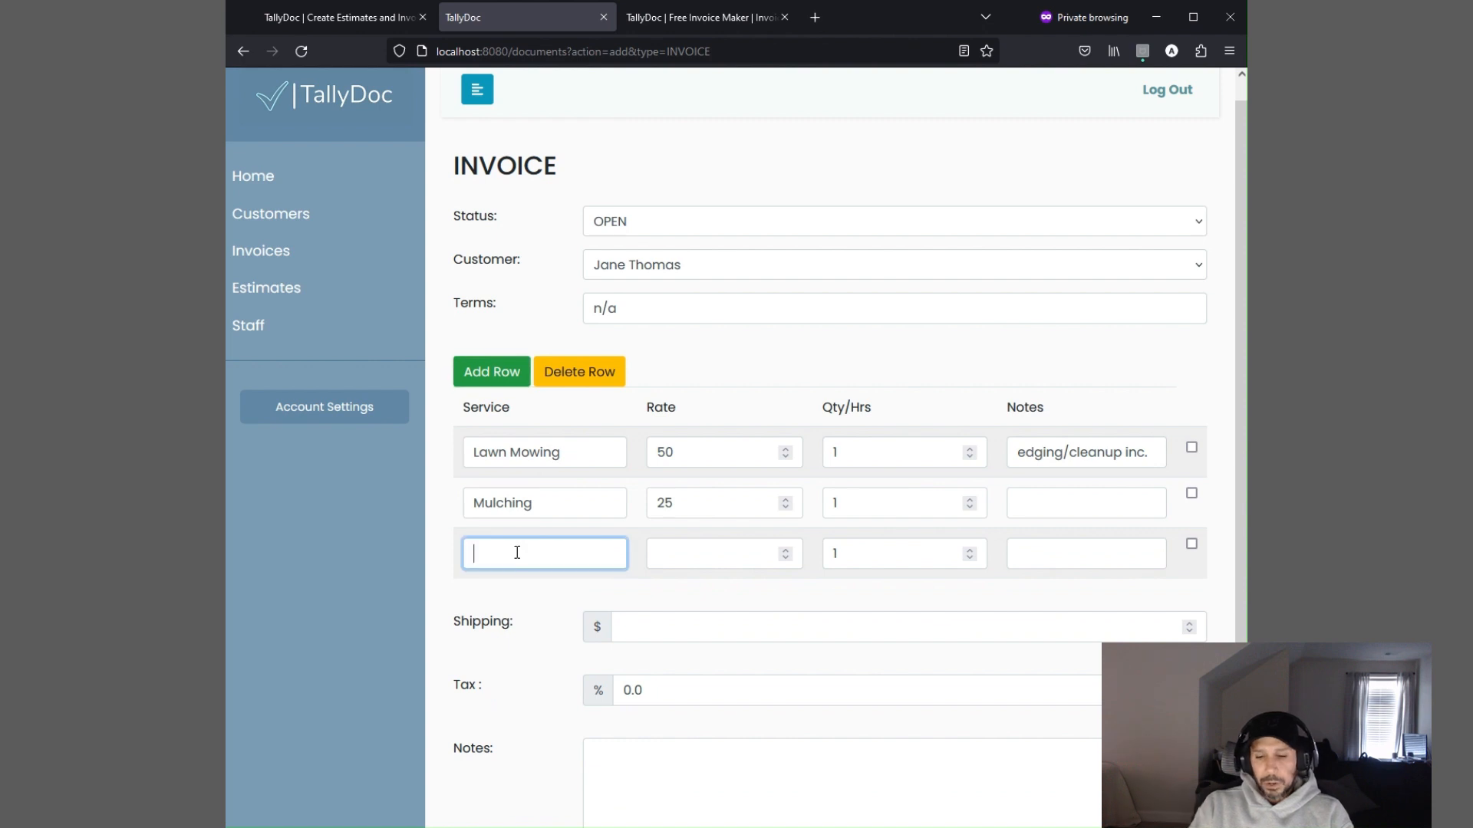
pyautogui.write('Supplies')
pyautogui.press('Tab')
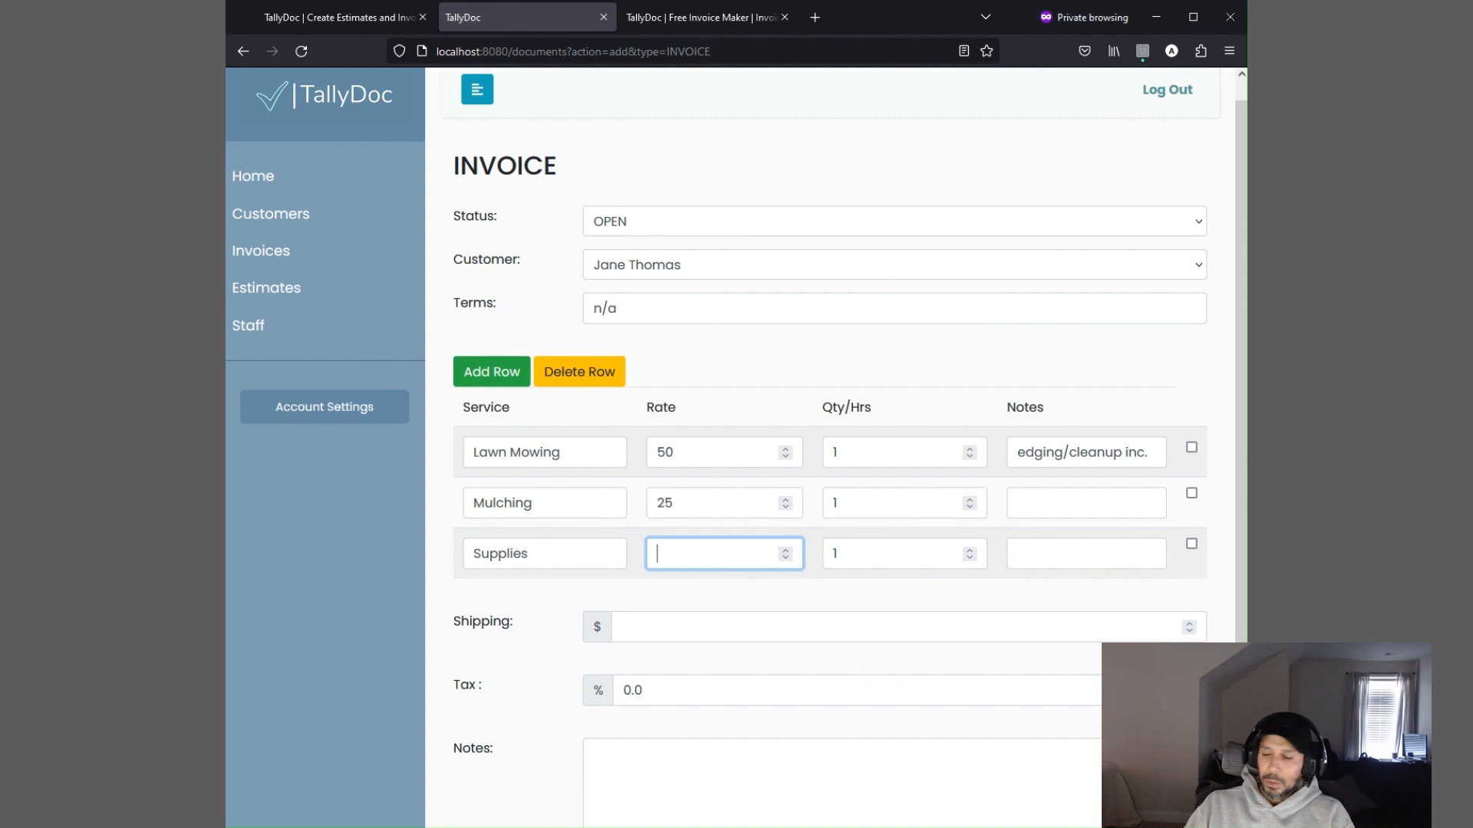
pyautogui.write('5')
pyautogui.press('Tab')
pyautogui.write('10')
pyautogui.press('Tab')
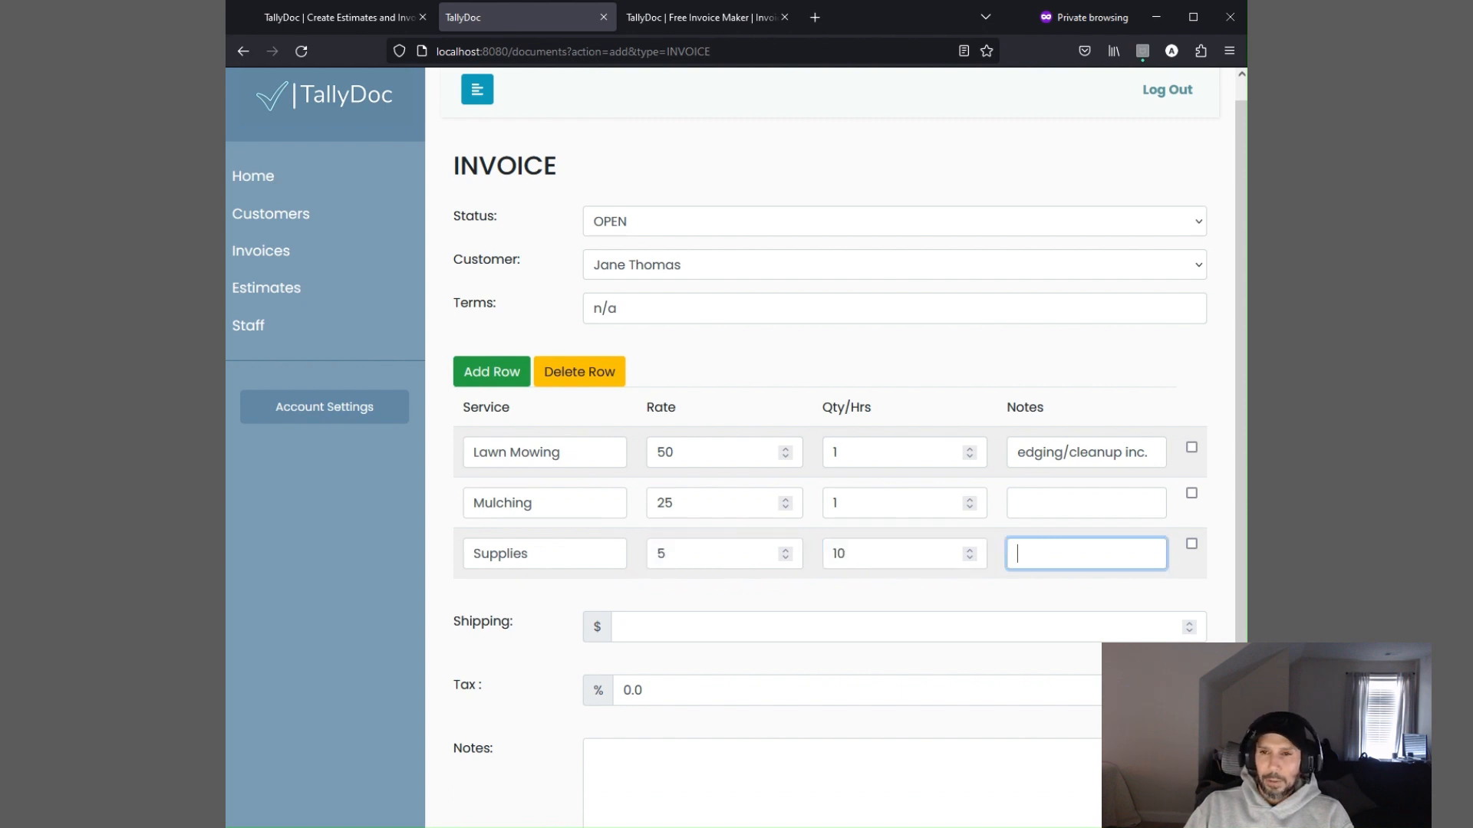
pyautogui.write('bag')
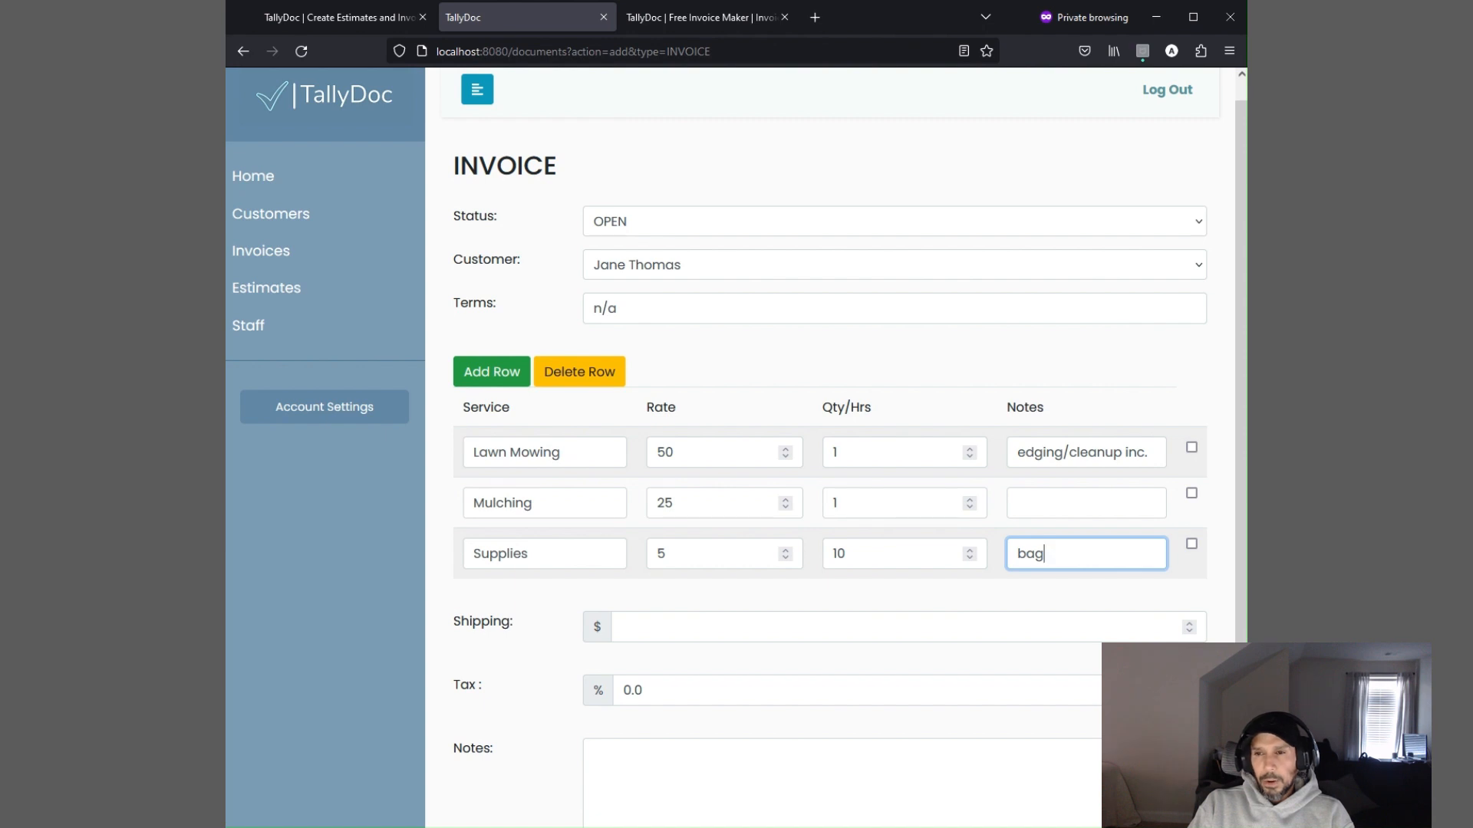
pyautogui.write('s')
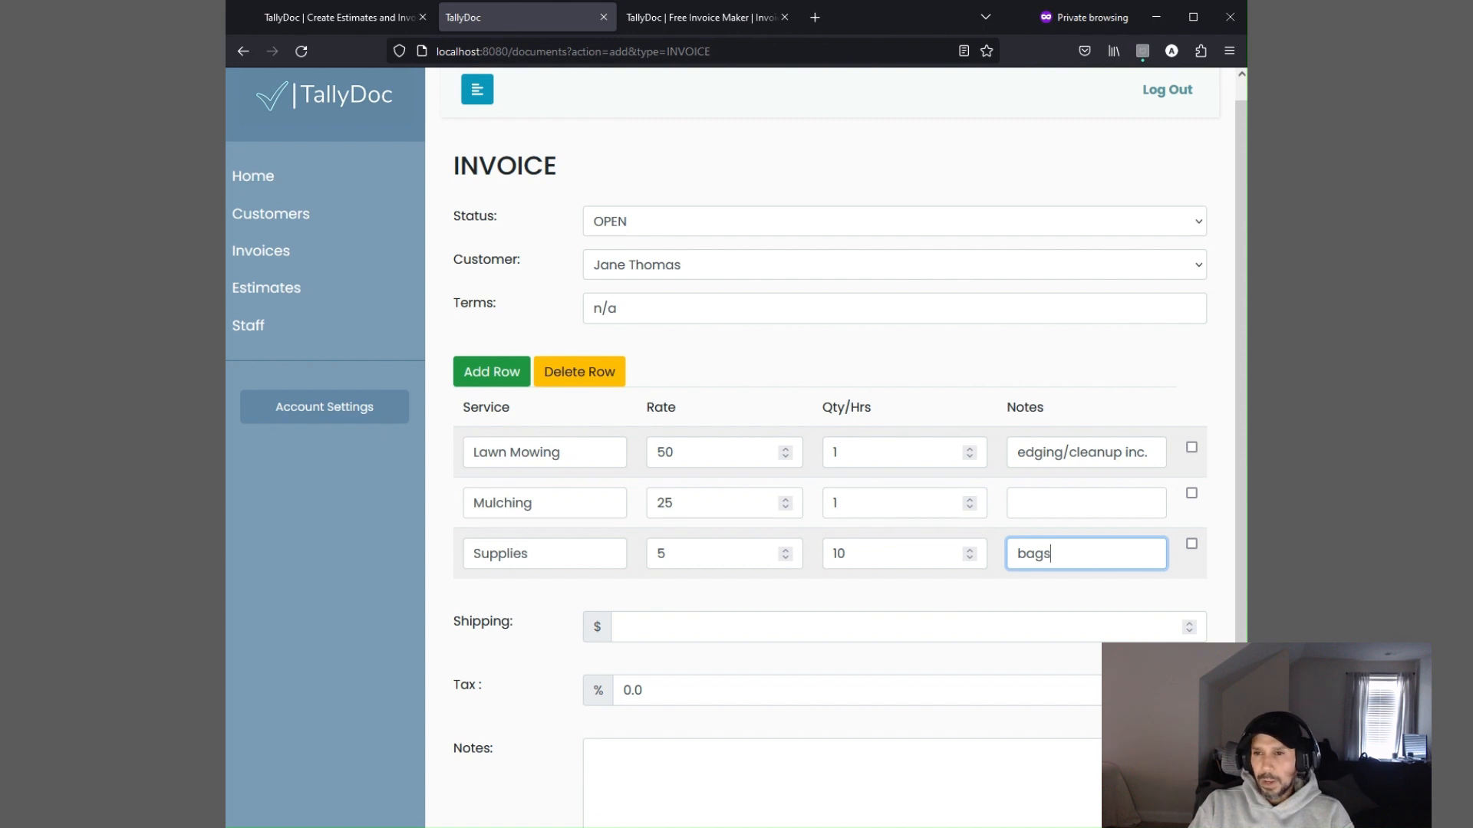
pyautogui.write(' of mulch')
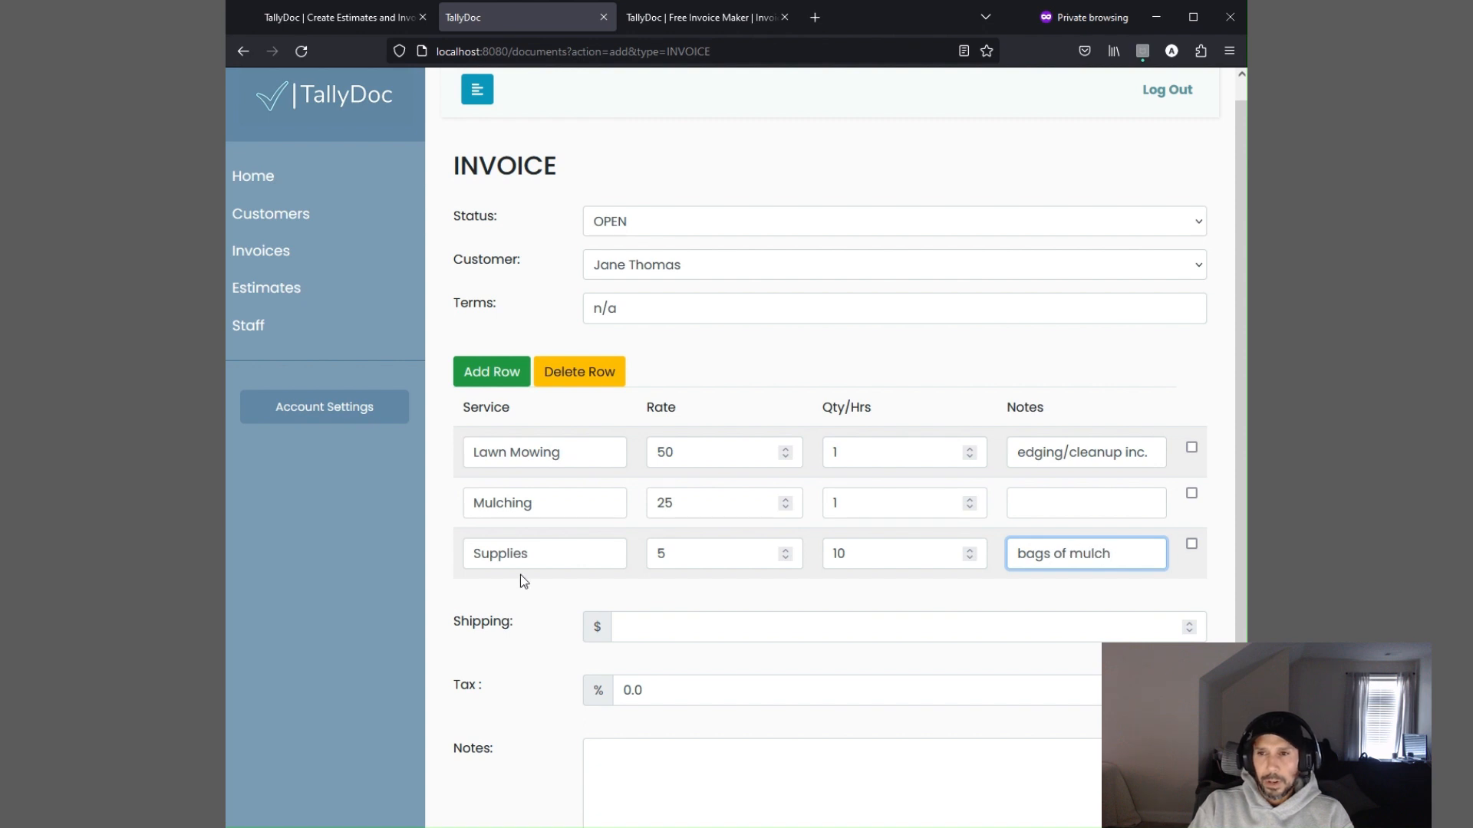
# Extend the third line item's note to bags of mulch
pyautogui.click(631, 646)
pyautogui.scroll(-1, 631, 646)
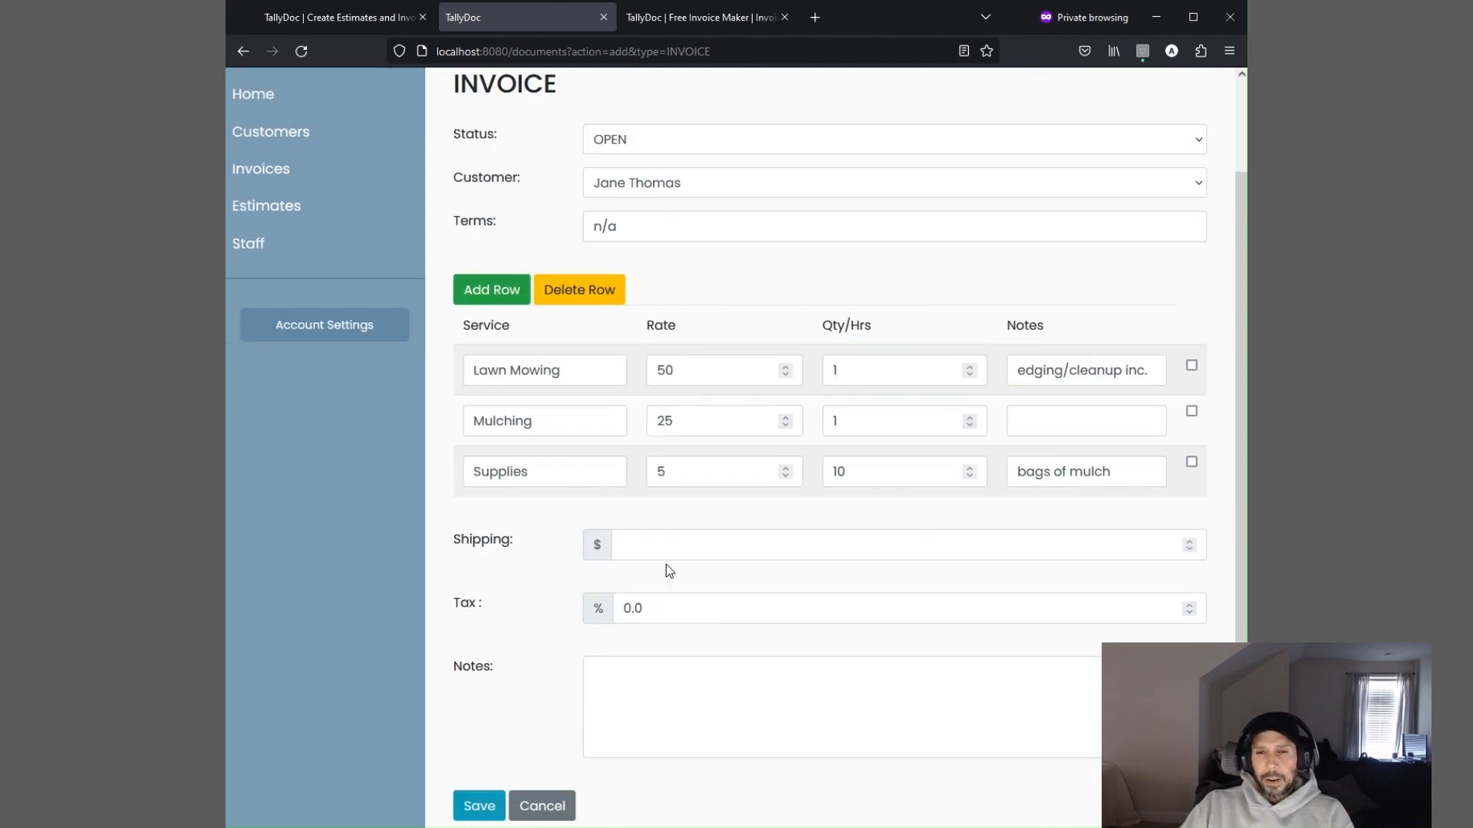
pyautogui.scroll(-1, 681, 554)
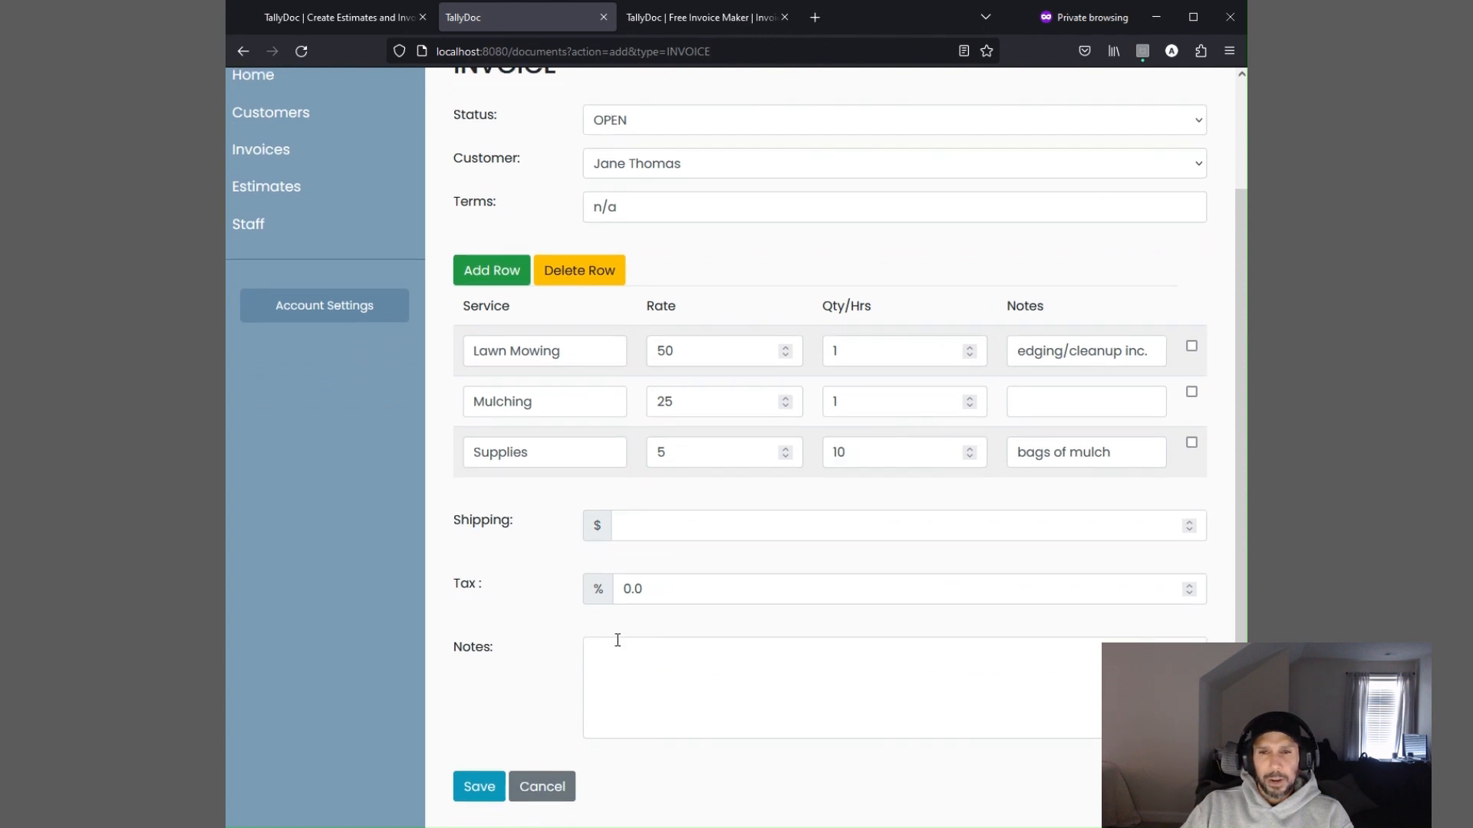
# Enter the invoice notes: Please pay within 30 days, thanks!
pyautogui.click(638, 698)
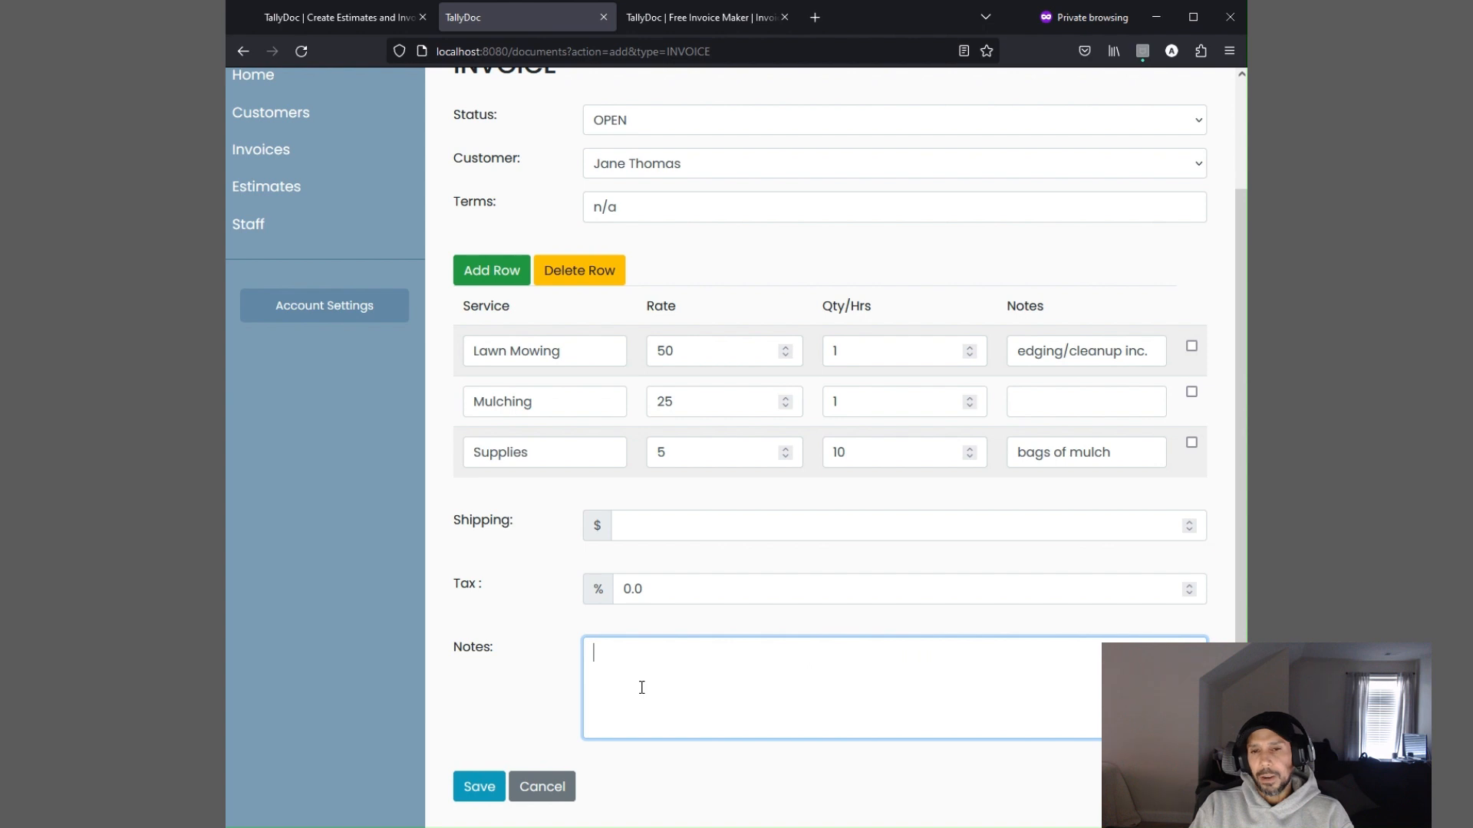
pyautogui.write('Please p')
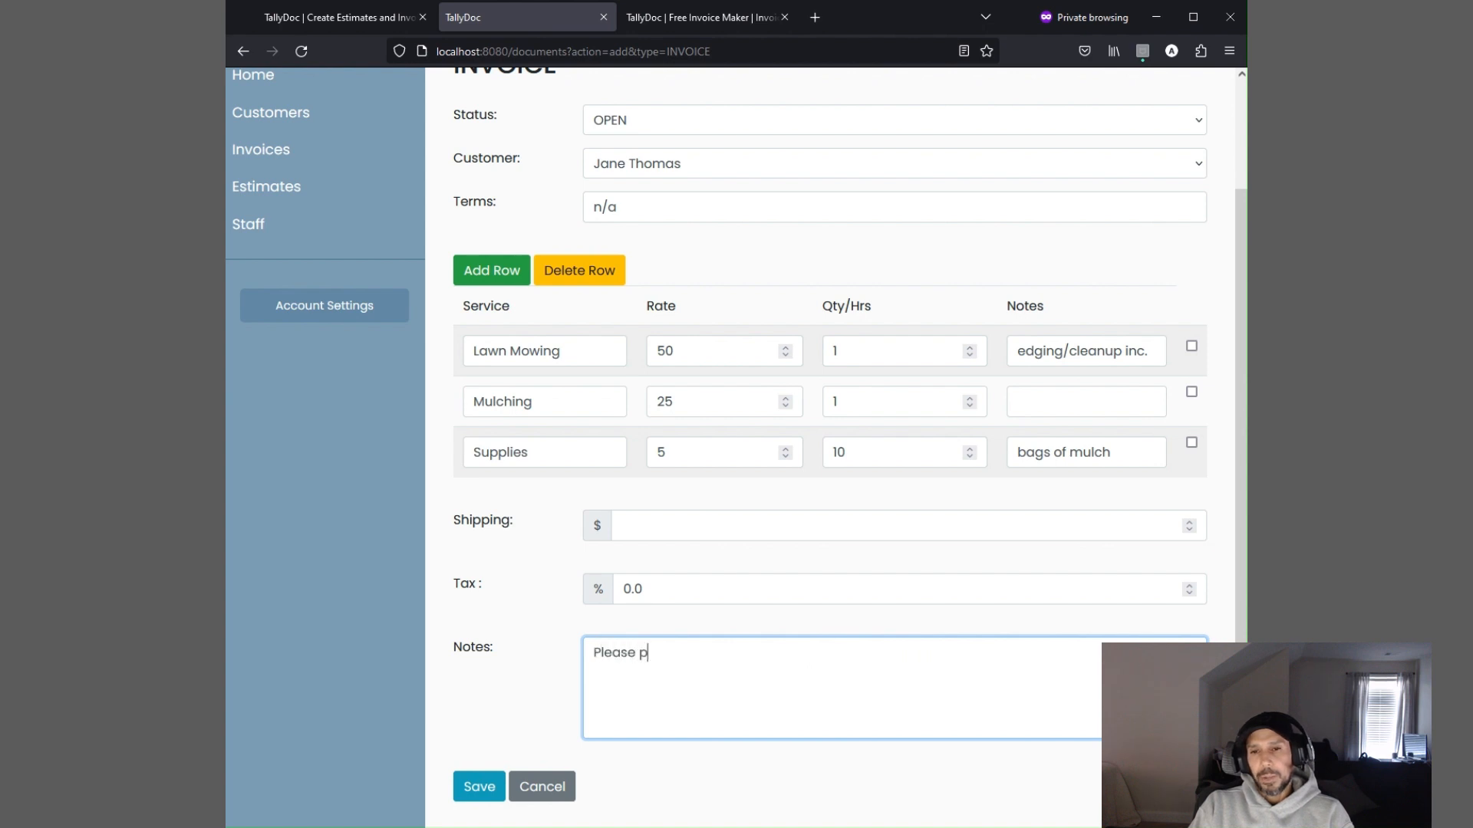
pyautogui.write('ay within ')
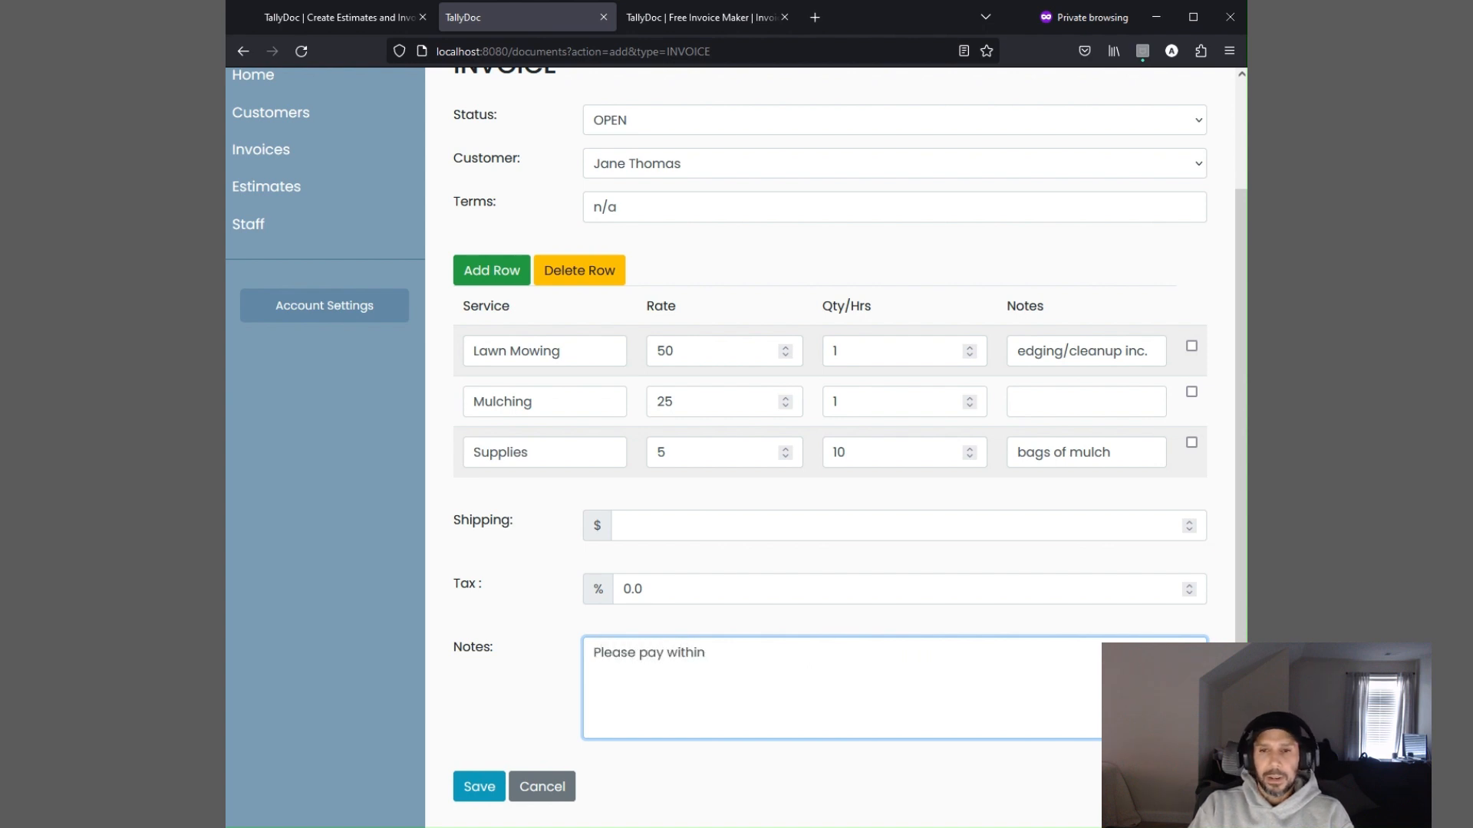
pyautogui.write('30 days')
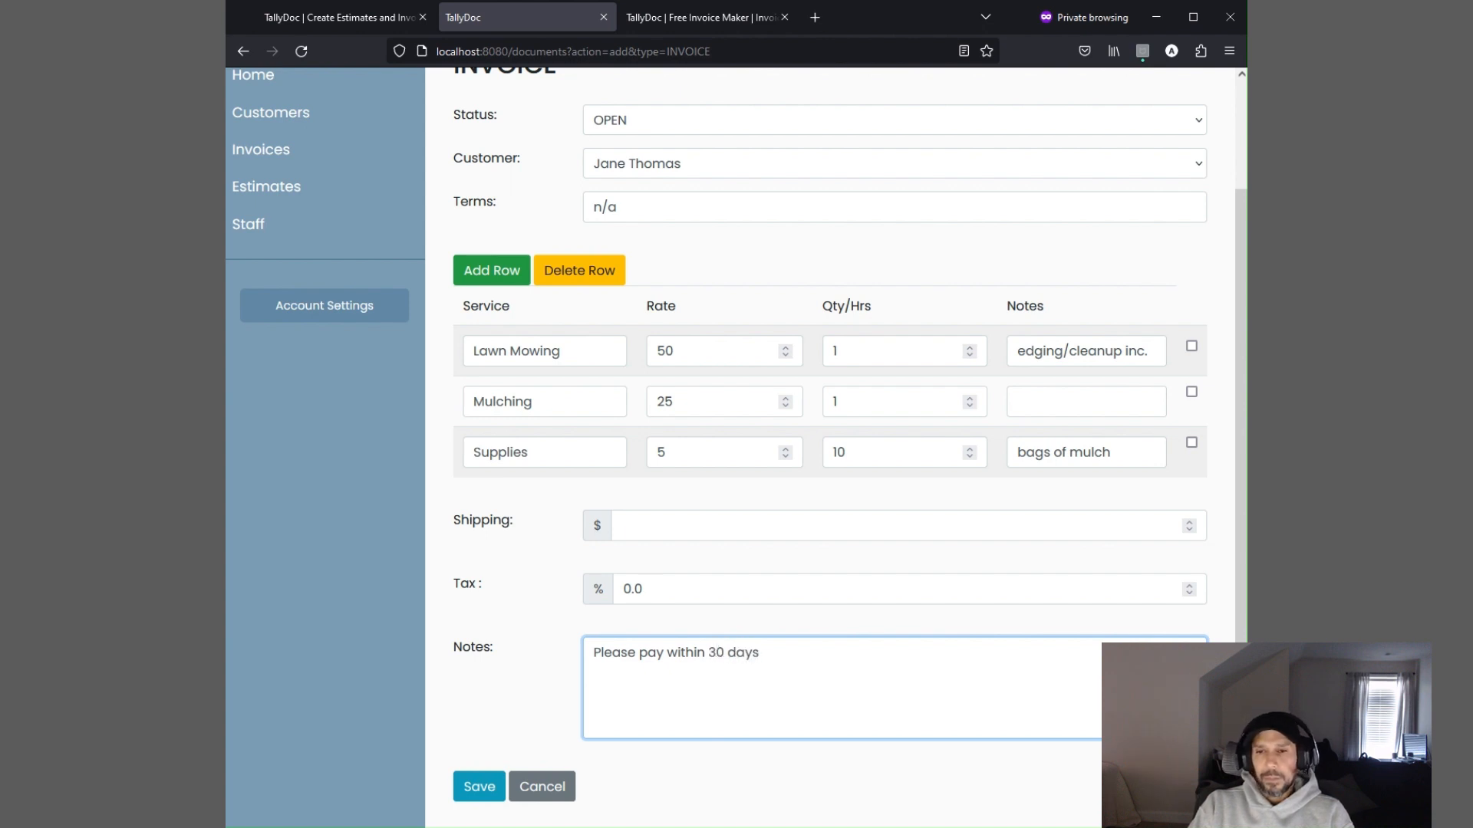
pyautogui.write(', thansk')
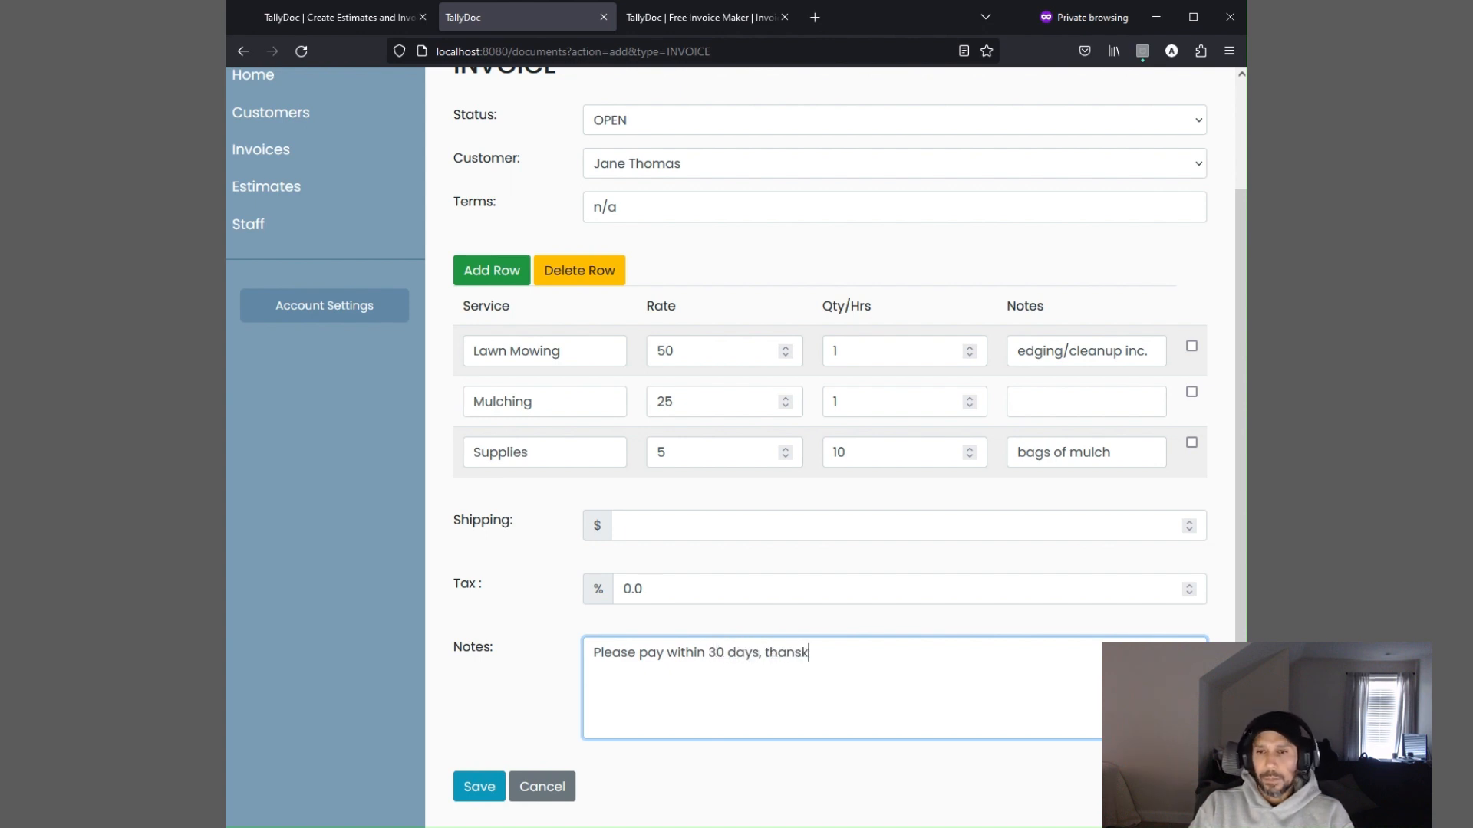
pyautogui.press('BackSpace')
pyautogui.press('BackSpace')
pyautogui.write('ks!')
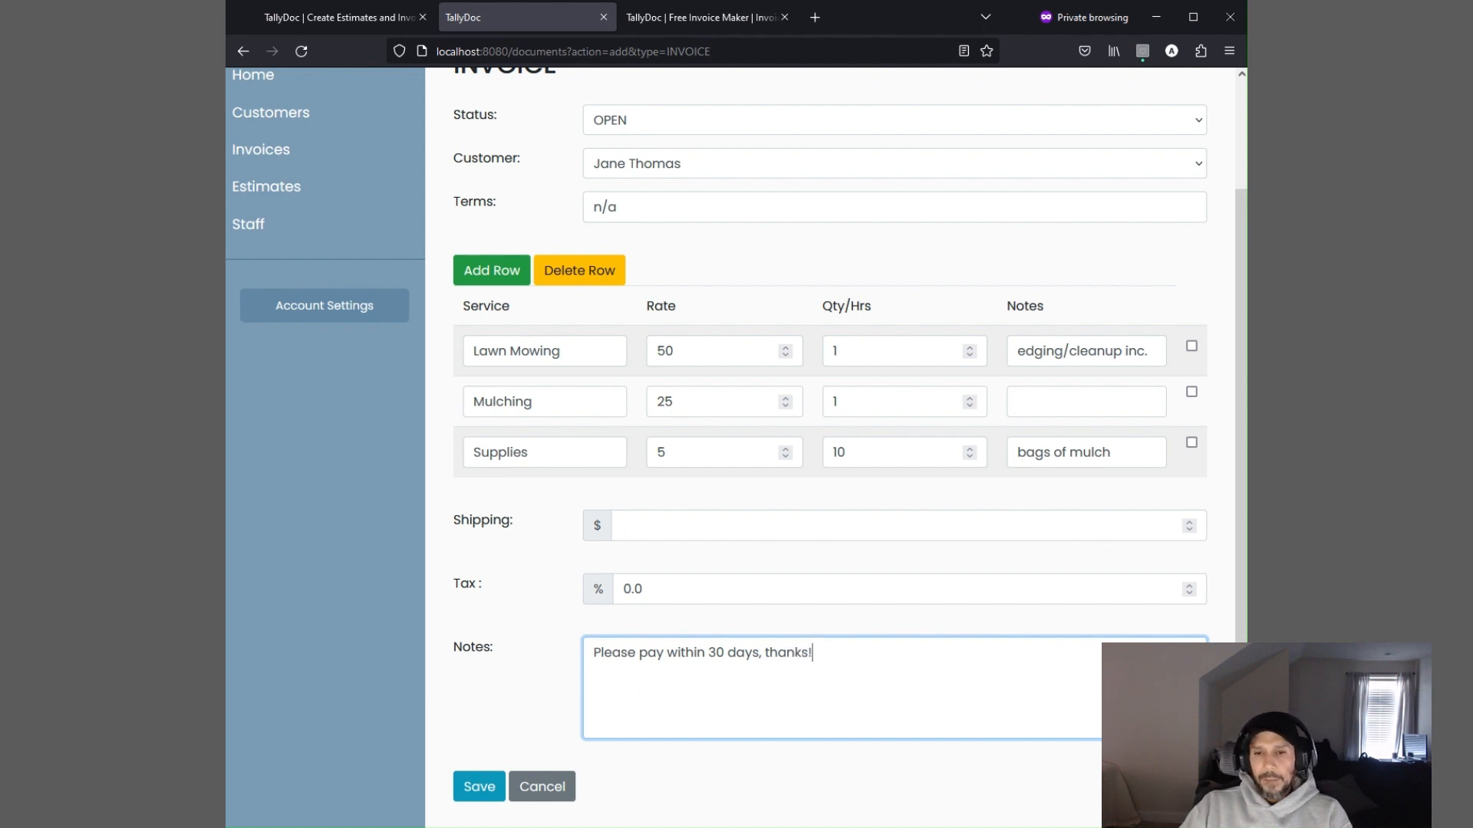
# Set shipping to 0 and save the invoice
pyautogui.scroll(2, 531, 739)
pyautogui.scroll(-2, 531, 739)
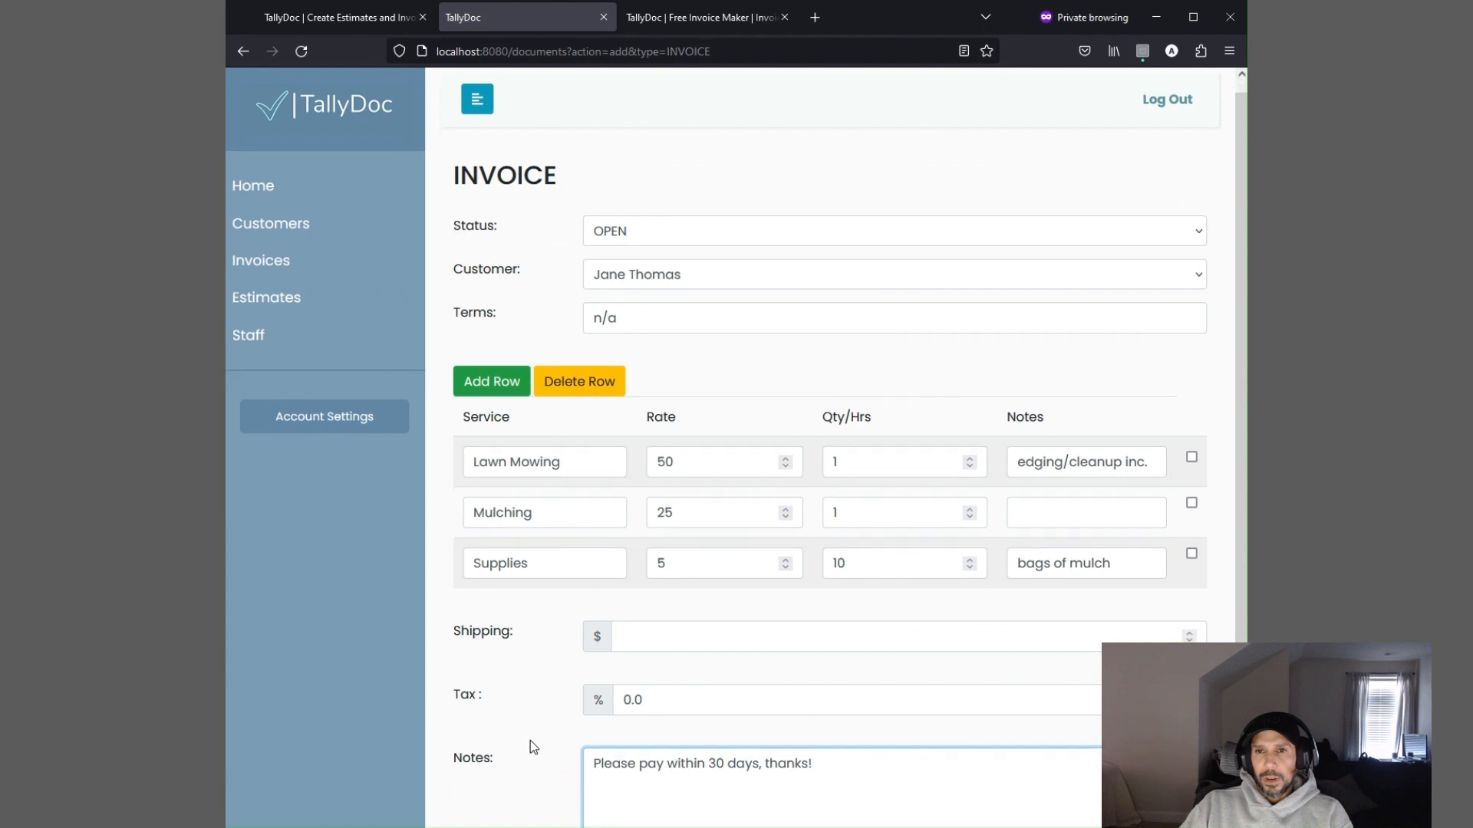
pyautogui.click(481, 788)
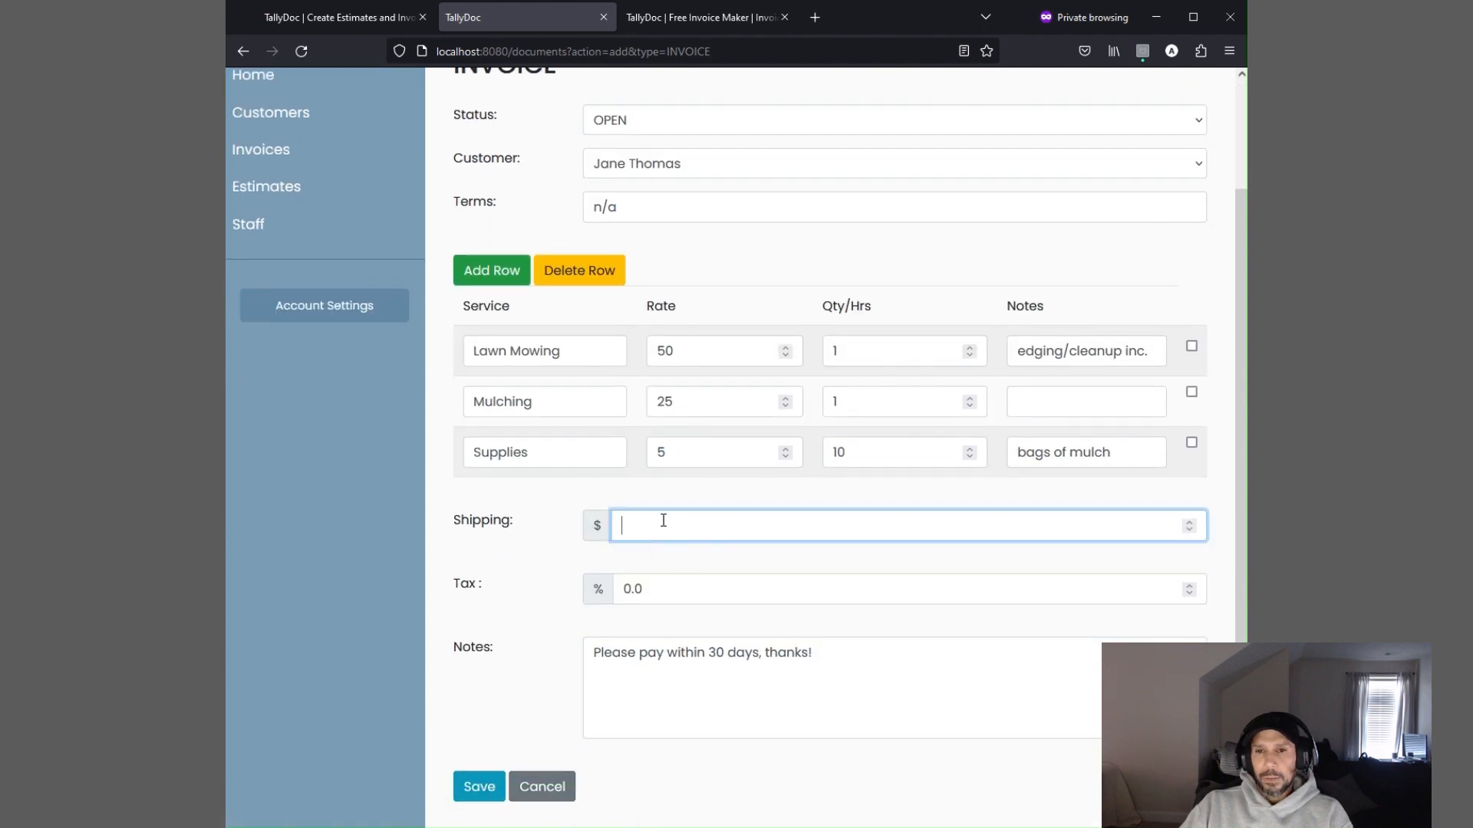
pyautogui.write('0')
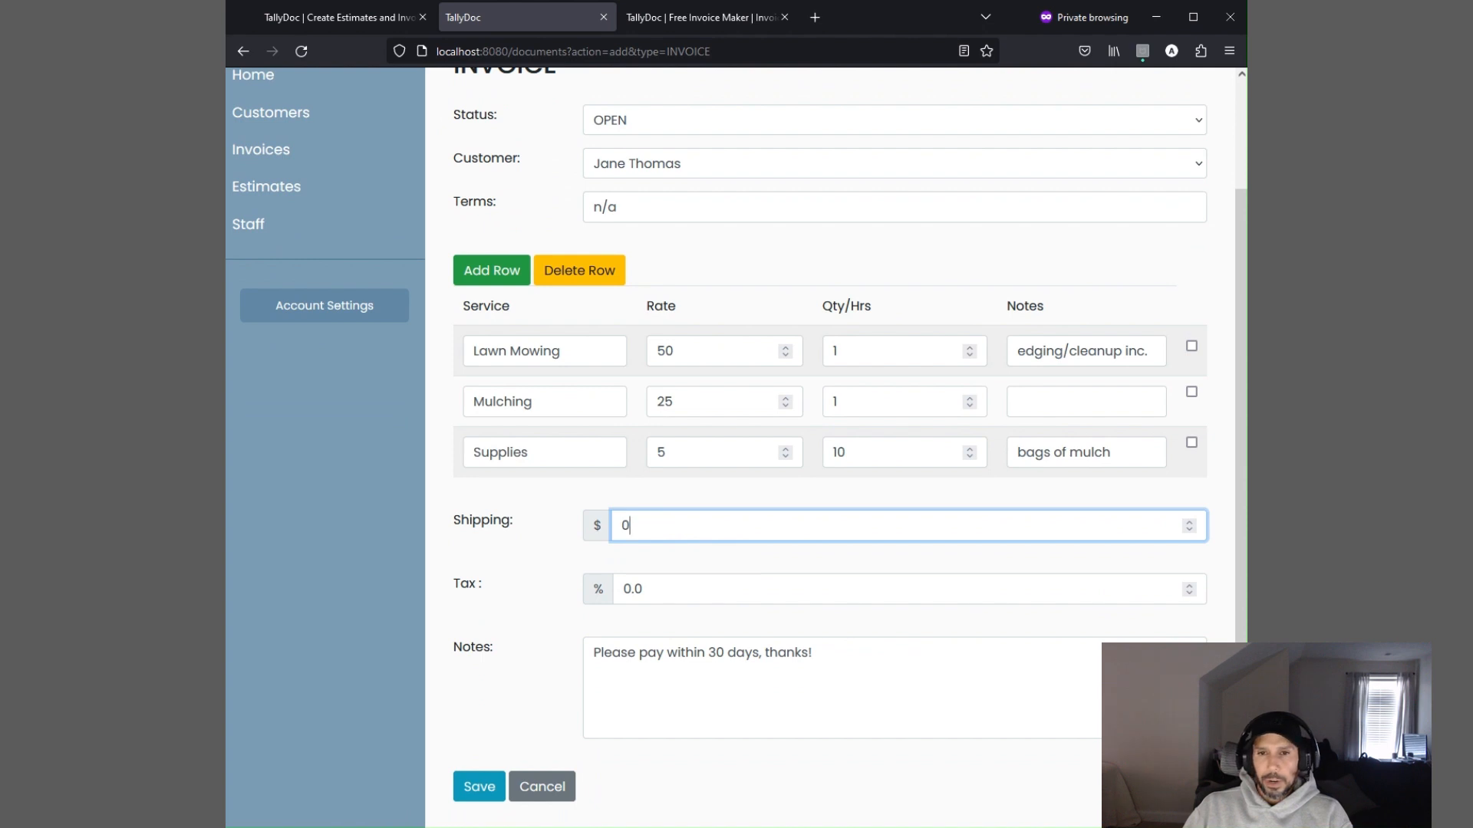
pyautogui.click(748, 690)
pyautogui.click(499, 784)
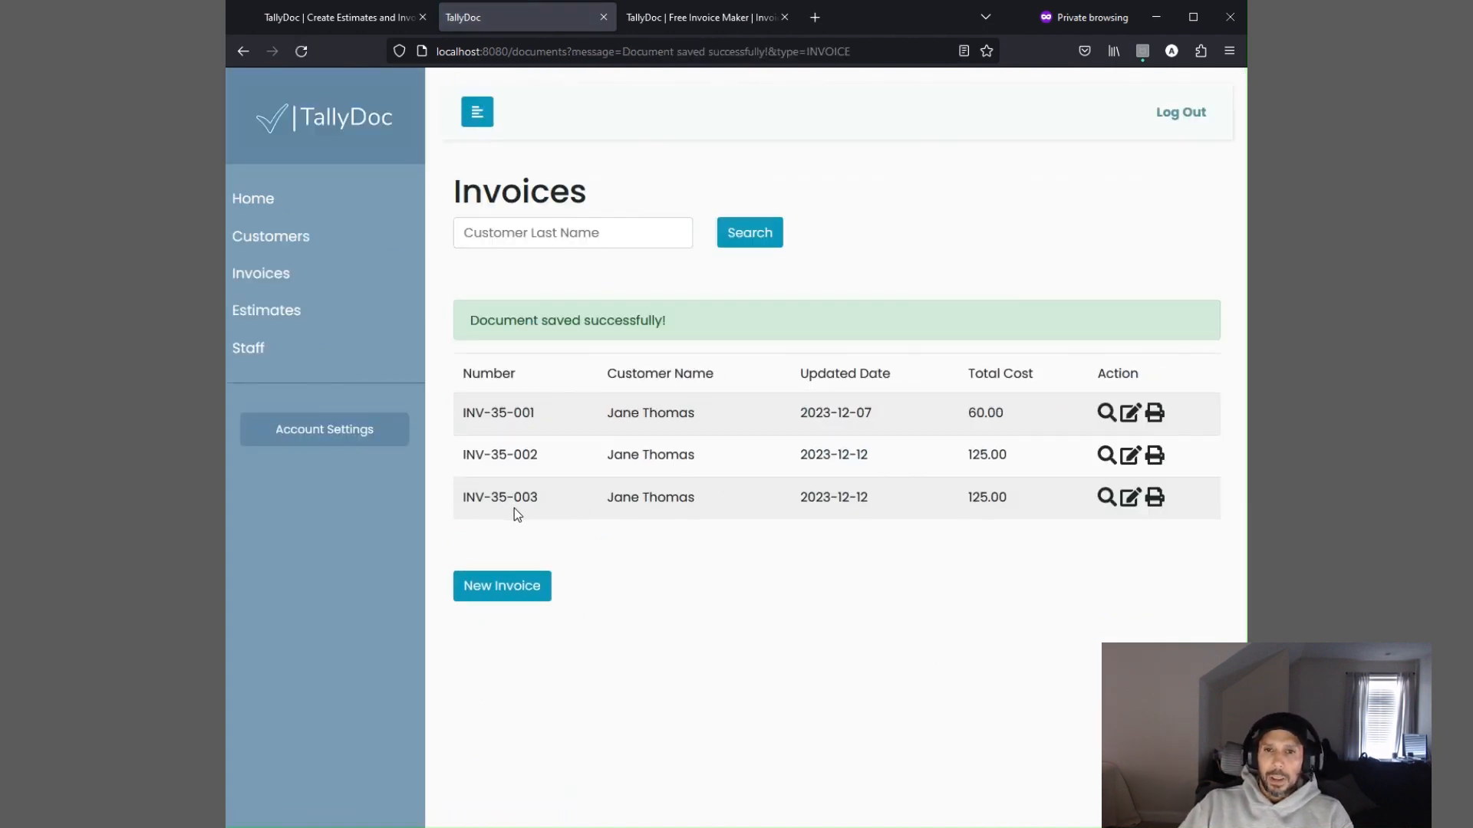
# Open the saved invoice INV-35-003 and review its line items, totals, terms and notes
pyautogui.click(1105, 498)
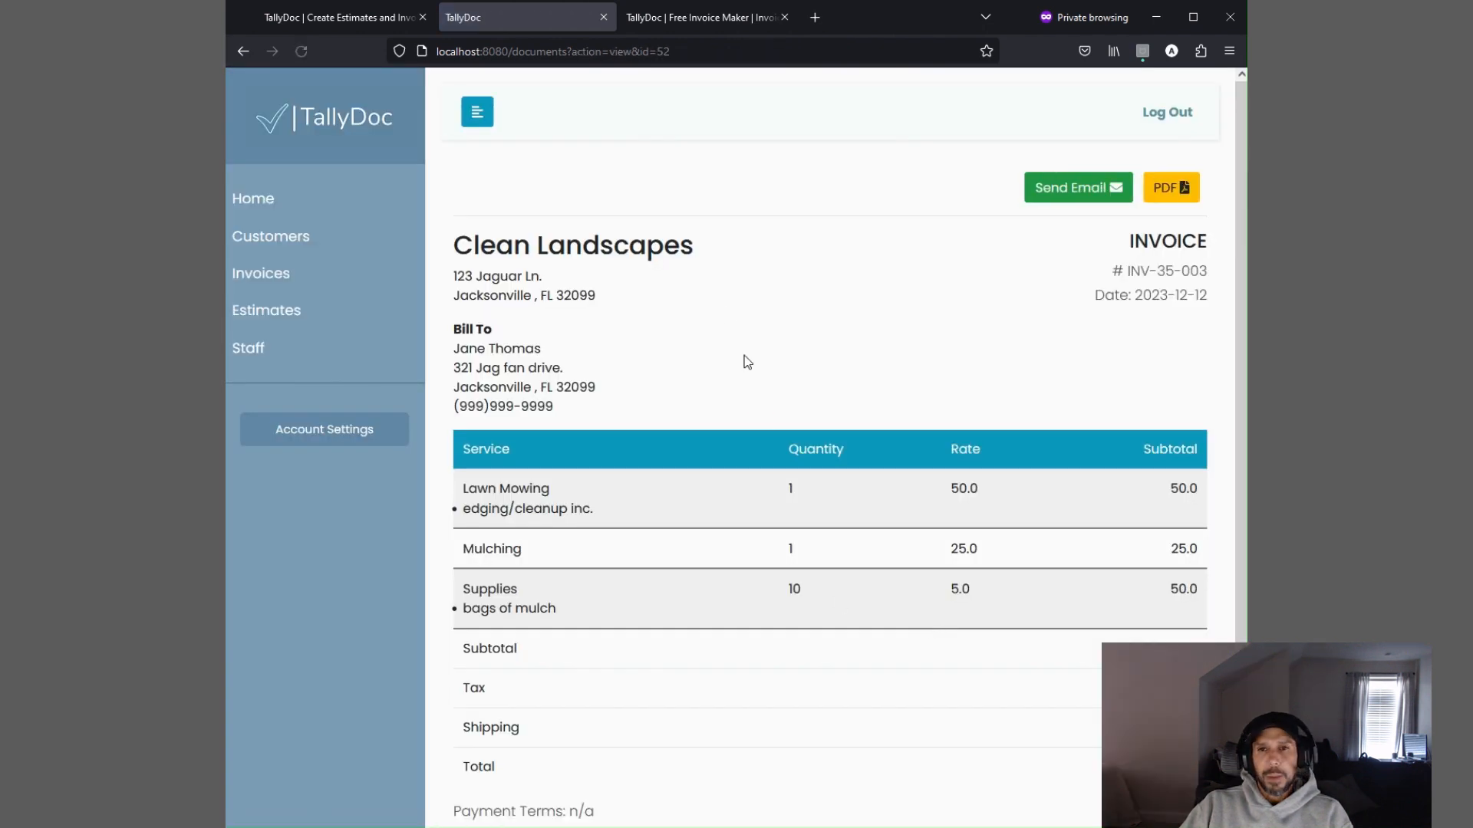
pyautogui.moveTo(1112, 272); pyautogui.dragTo(1217, 296)
pyautogui.click(1178, 338)
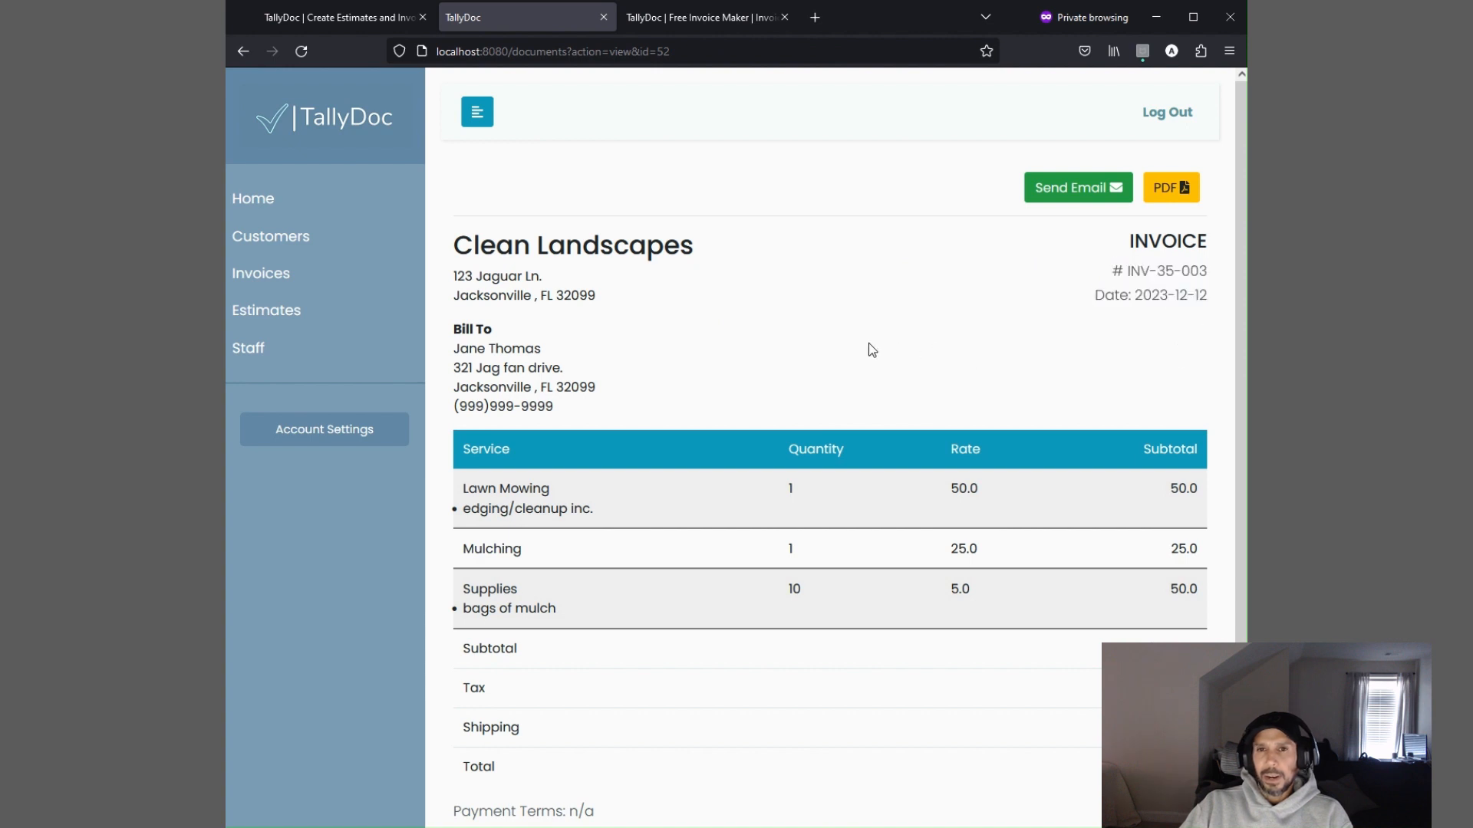
pyautogui.scroll(-2, 872, 350)
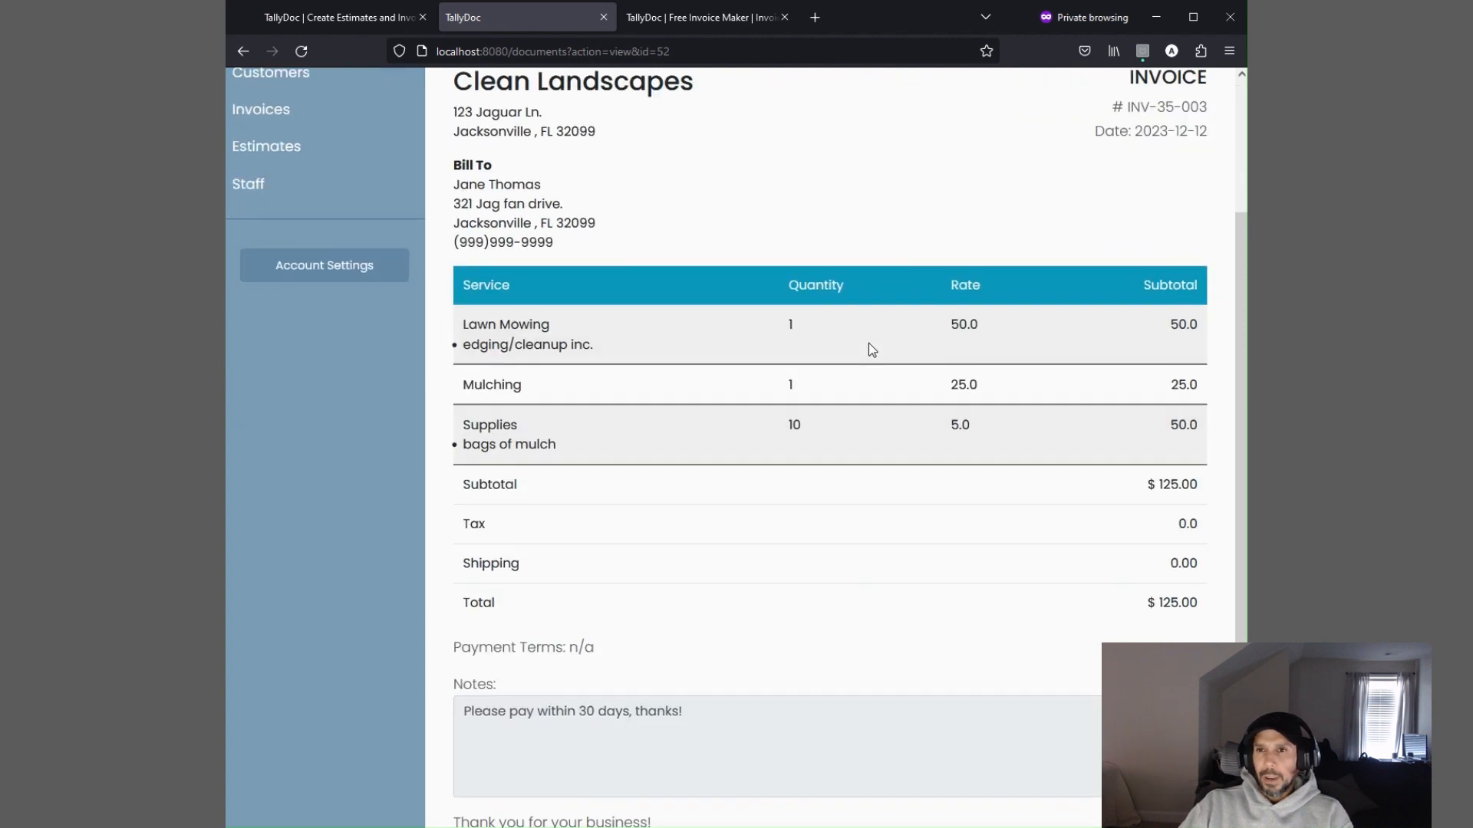
pyautogui.scroll(-1, 859, 460)
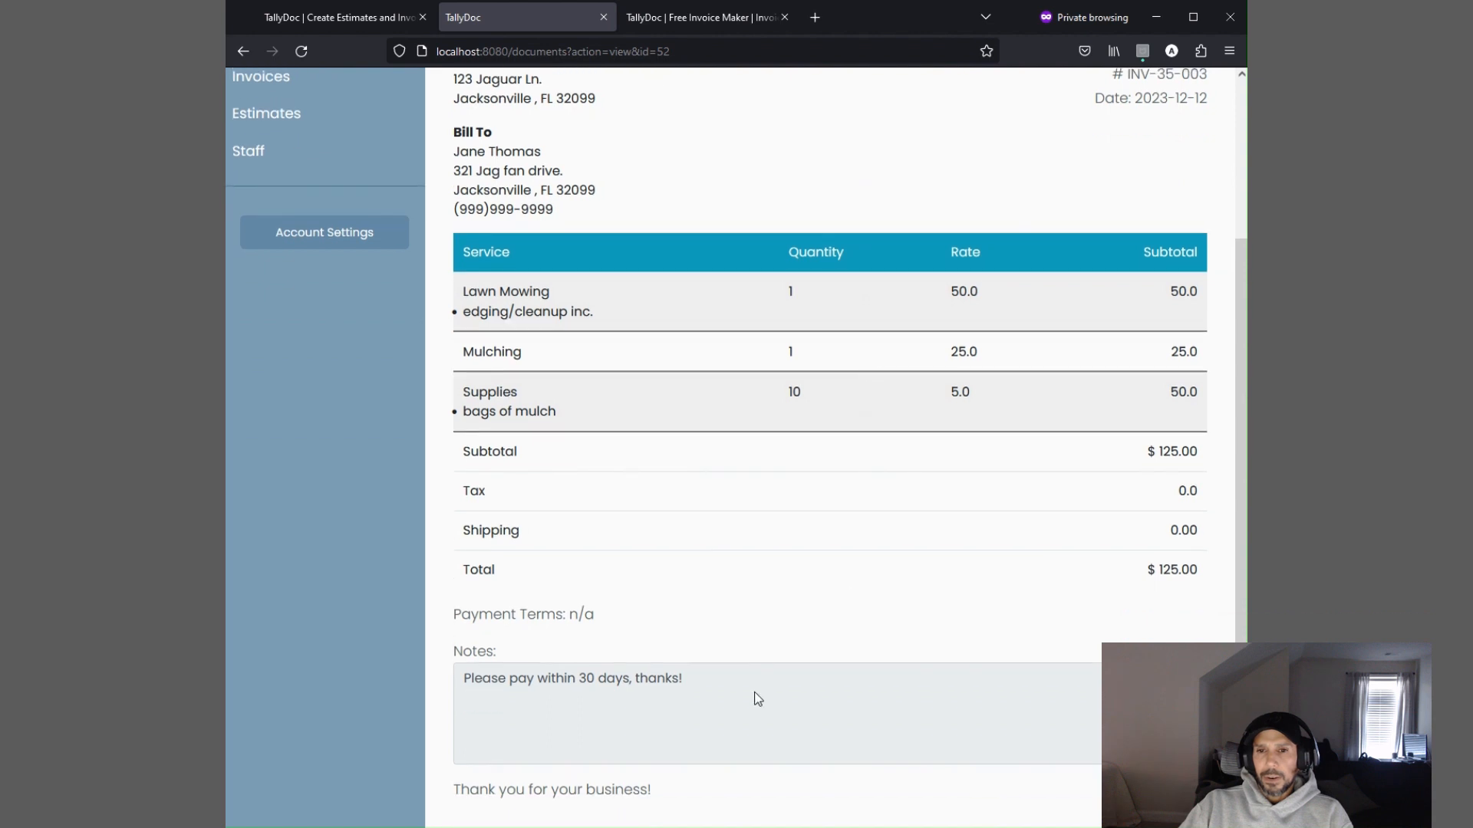
pyautogui.scroll(2, 707, 705)
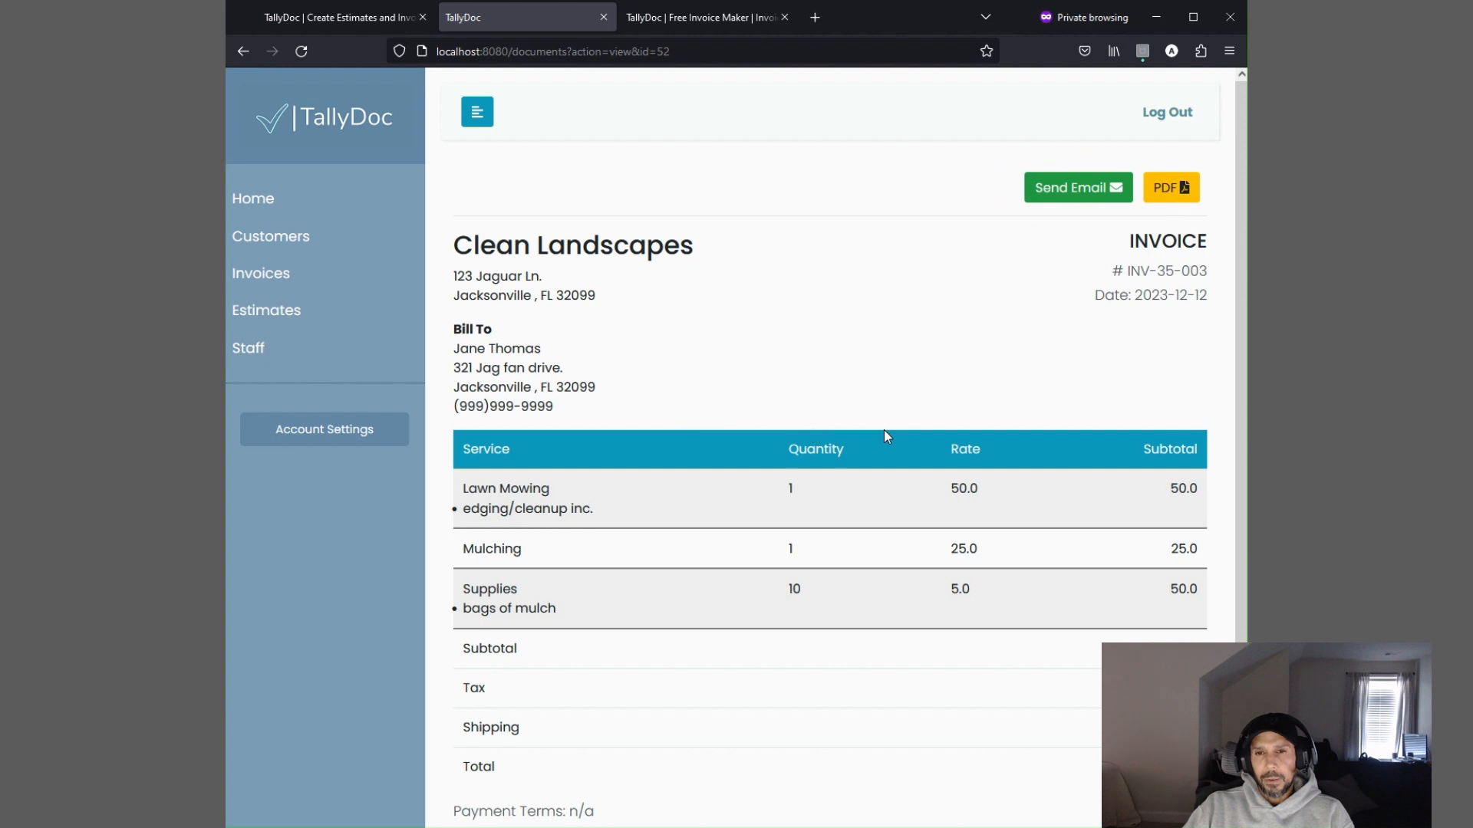
# Open the invoice as a PDF in a new tab, review it, and return to the invoice view
pyautogui.click(1168, 189)
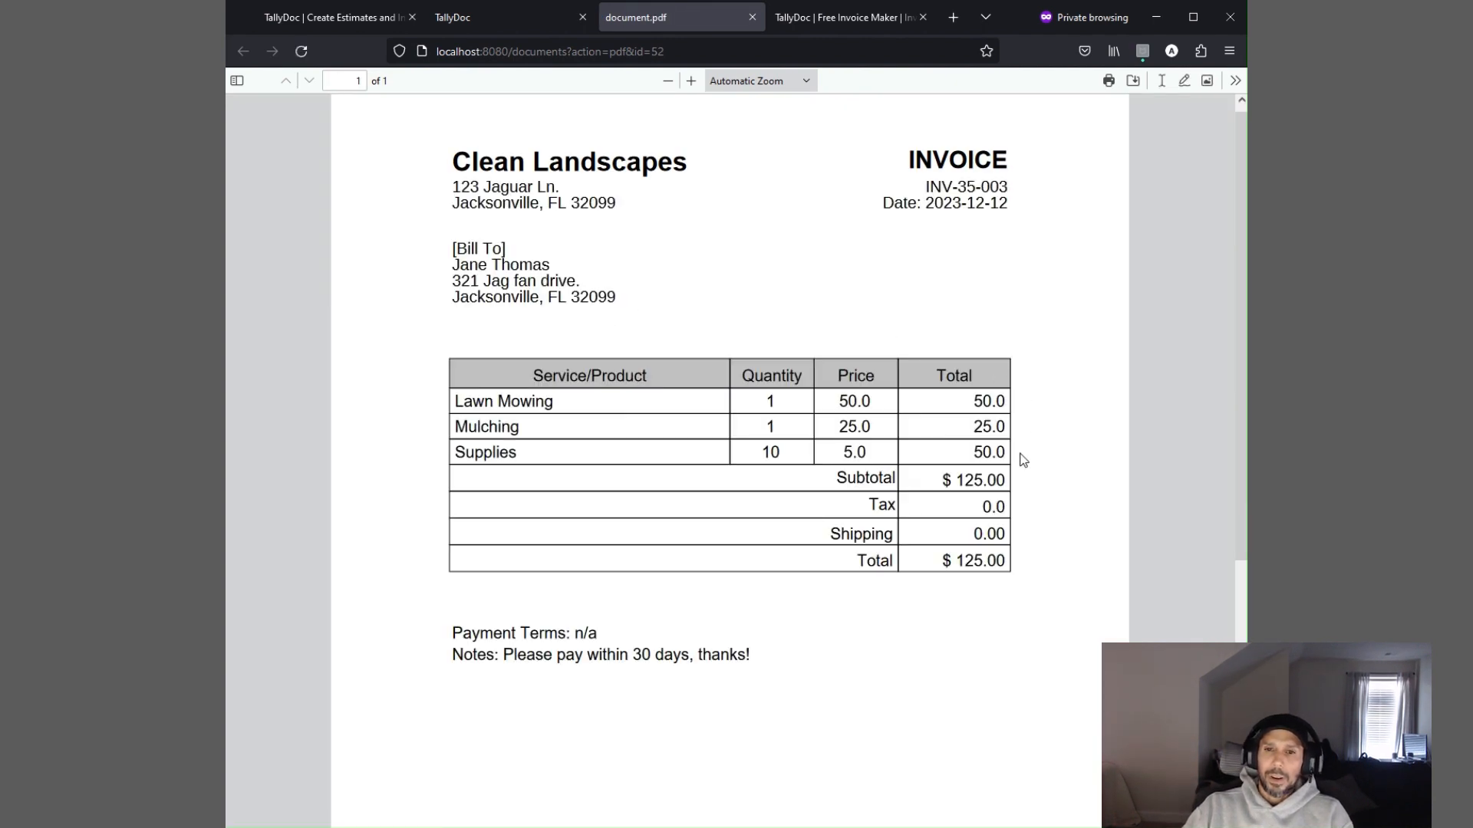
pyautogui.scroll(1, 1023, 459)
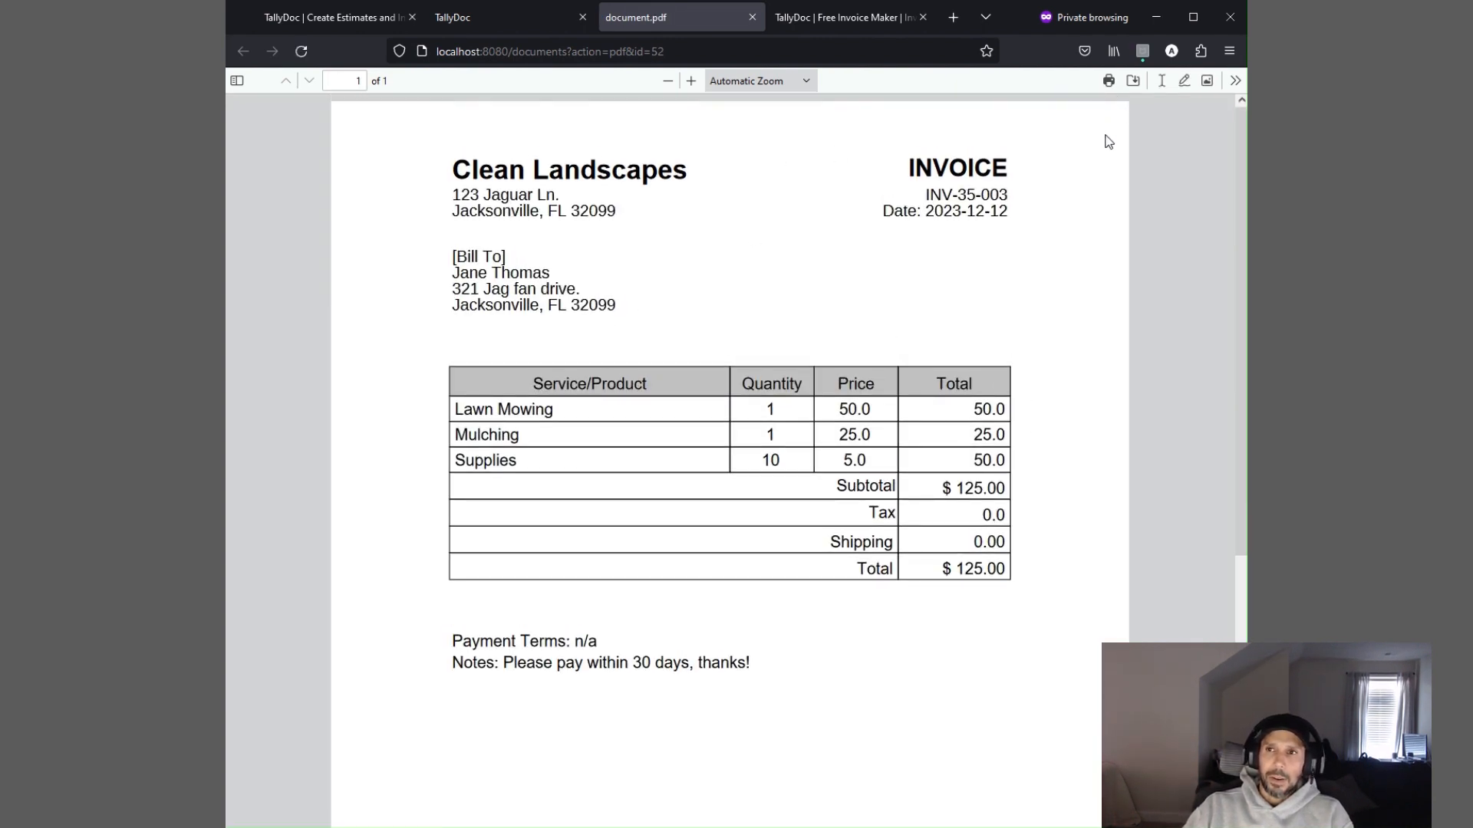
pyautogui.click(512, 16)
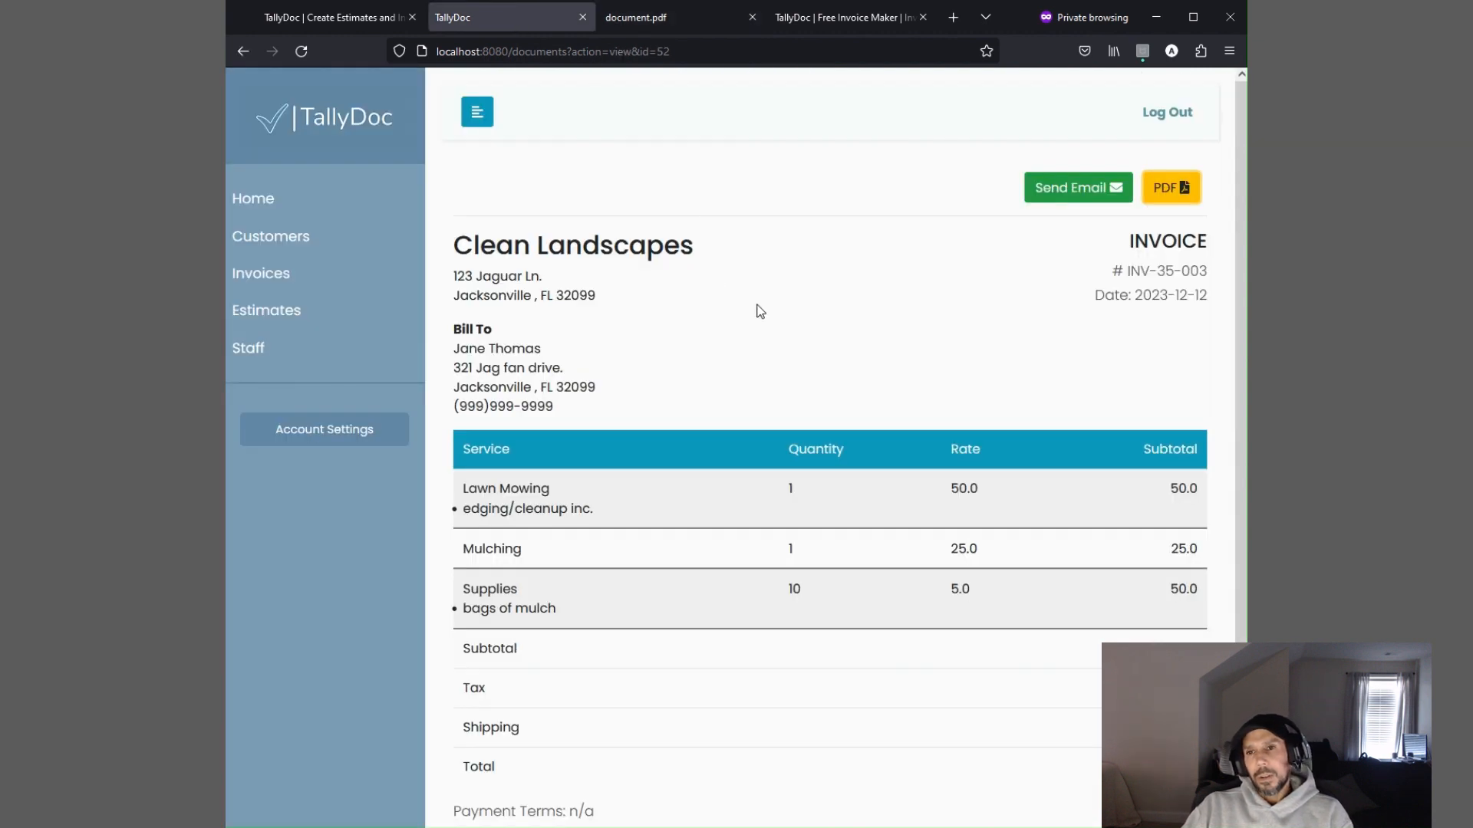
# Go back to the invoices list and examine the new invoice's row
pyautogui.scroll(-2, 843, 337)
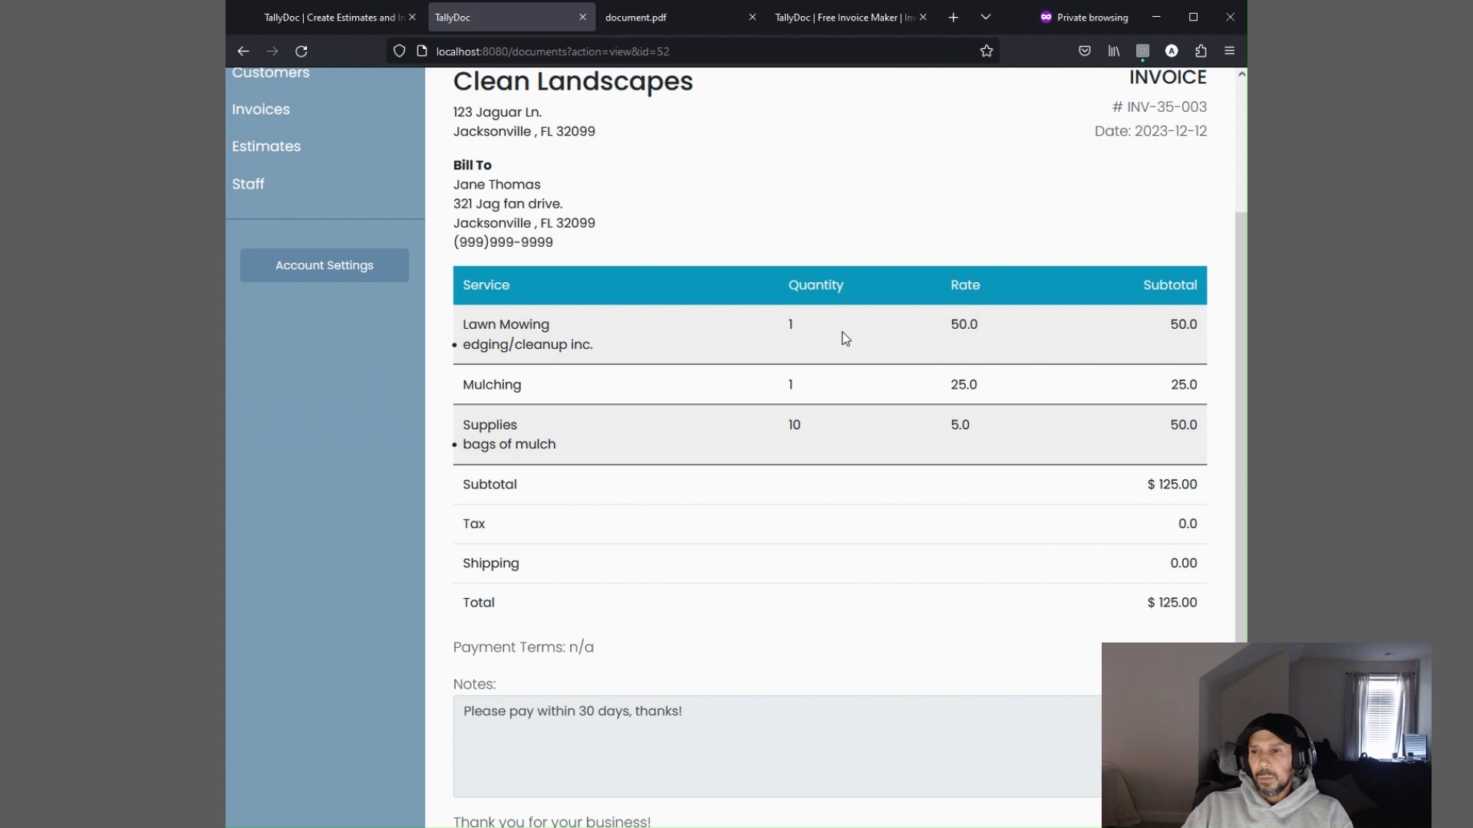
pyautogui.scroll(2, 845, 338)
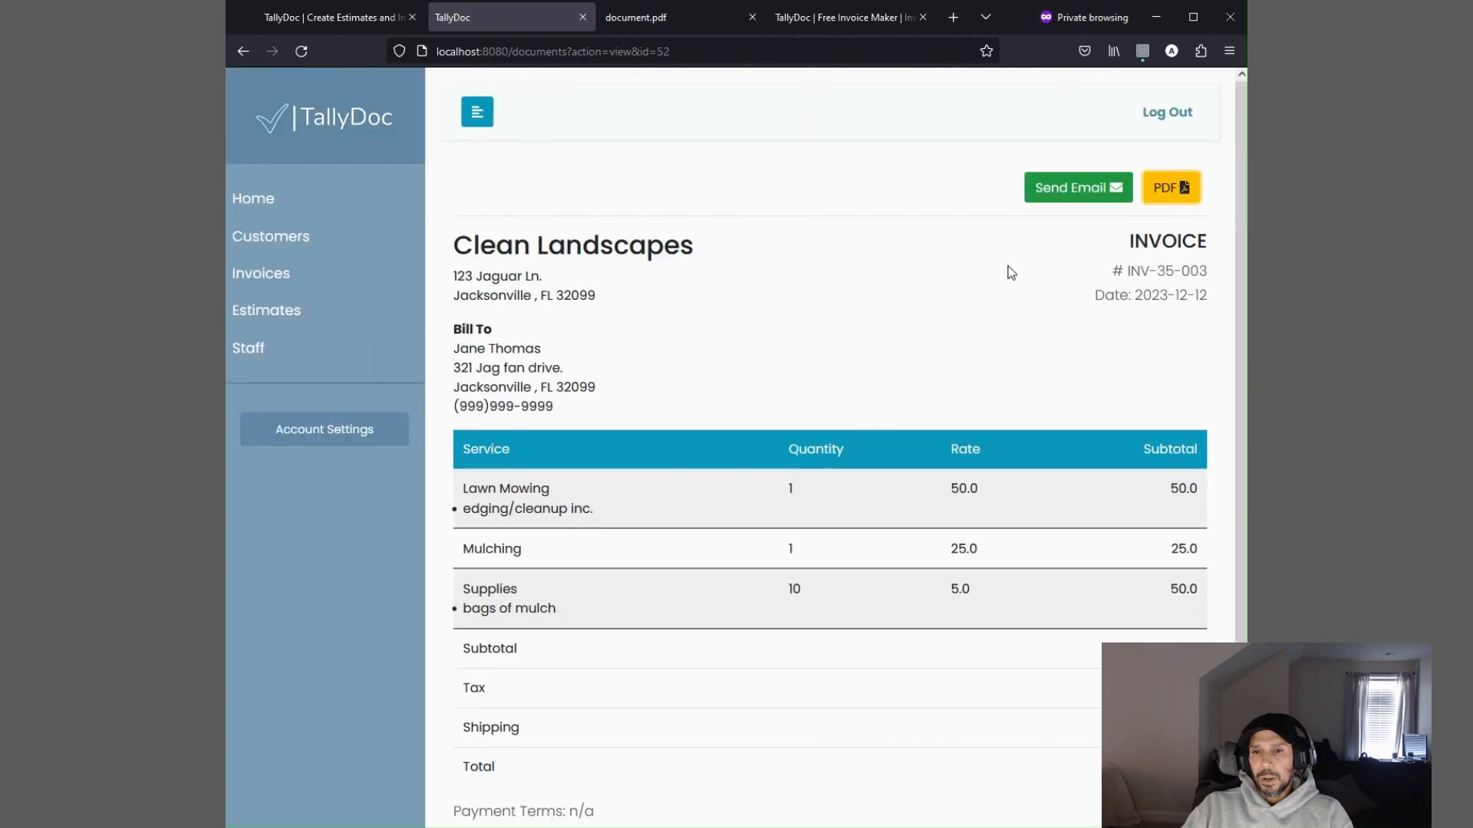
pyautogui.click(276, 284)
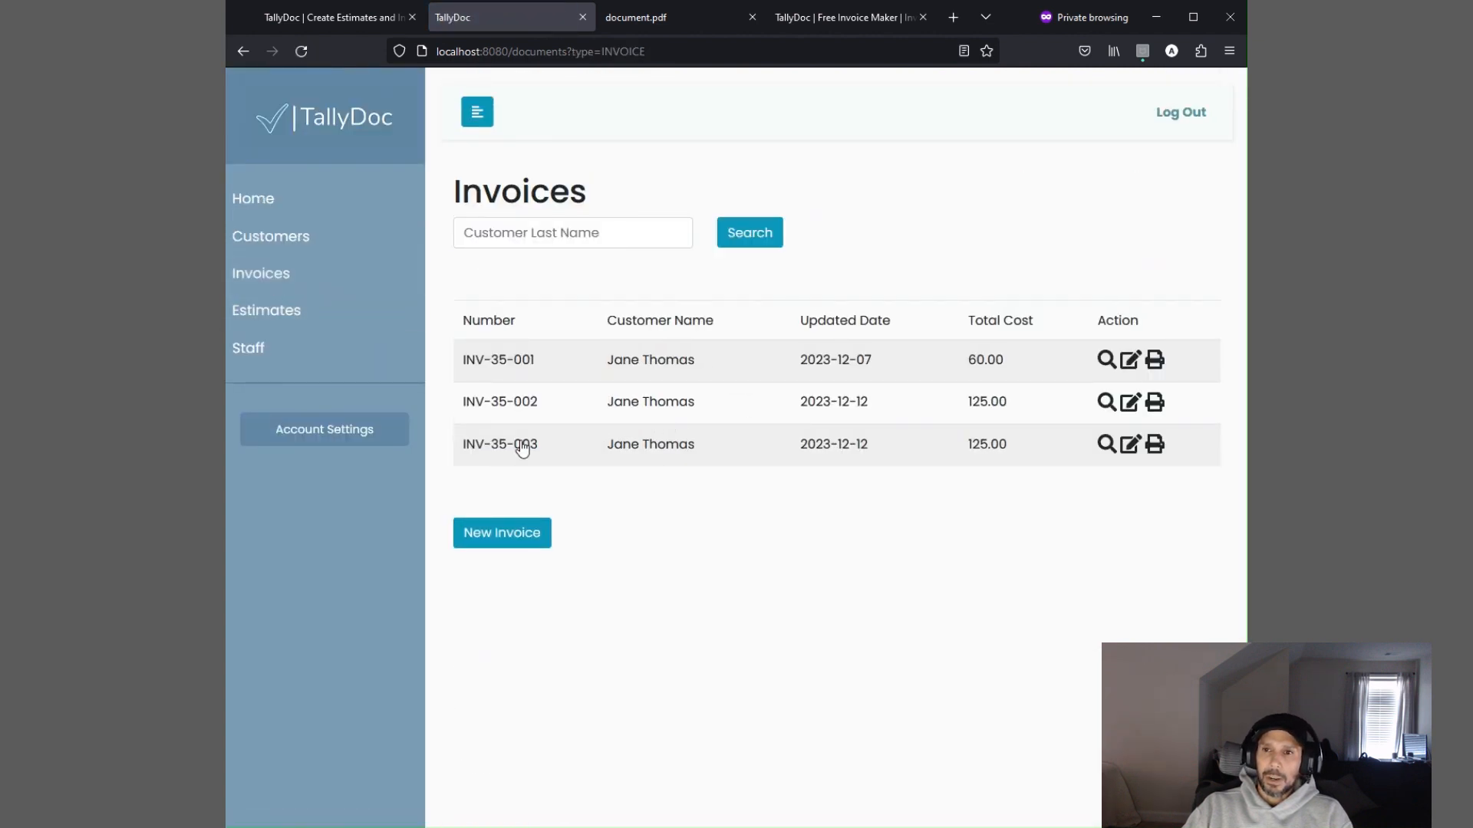
pyautogui.moveTo(462, 444); pyautogui.dragTo(1026, 440)
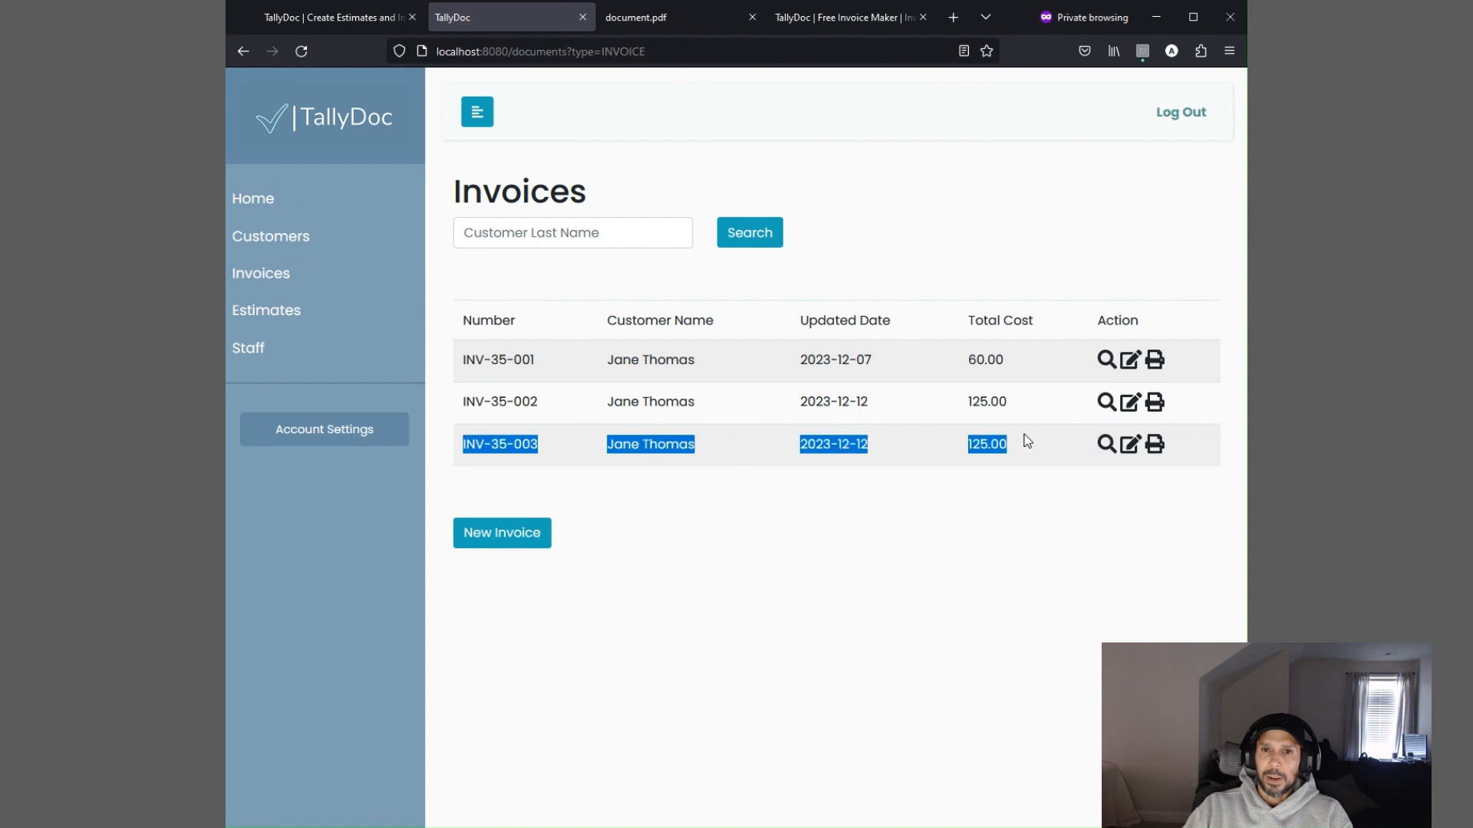
pyautogui.click(1009, 485)
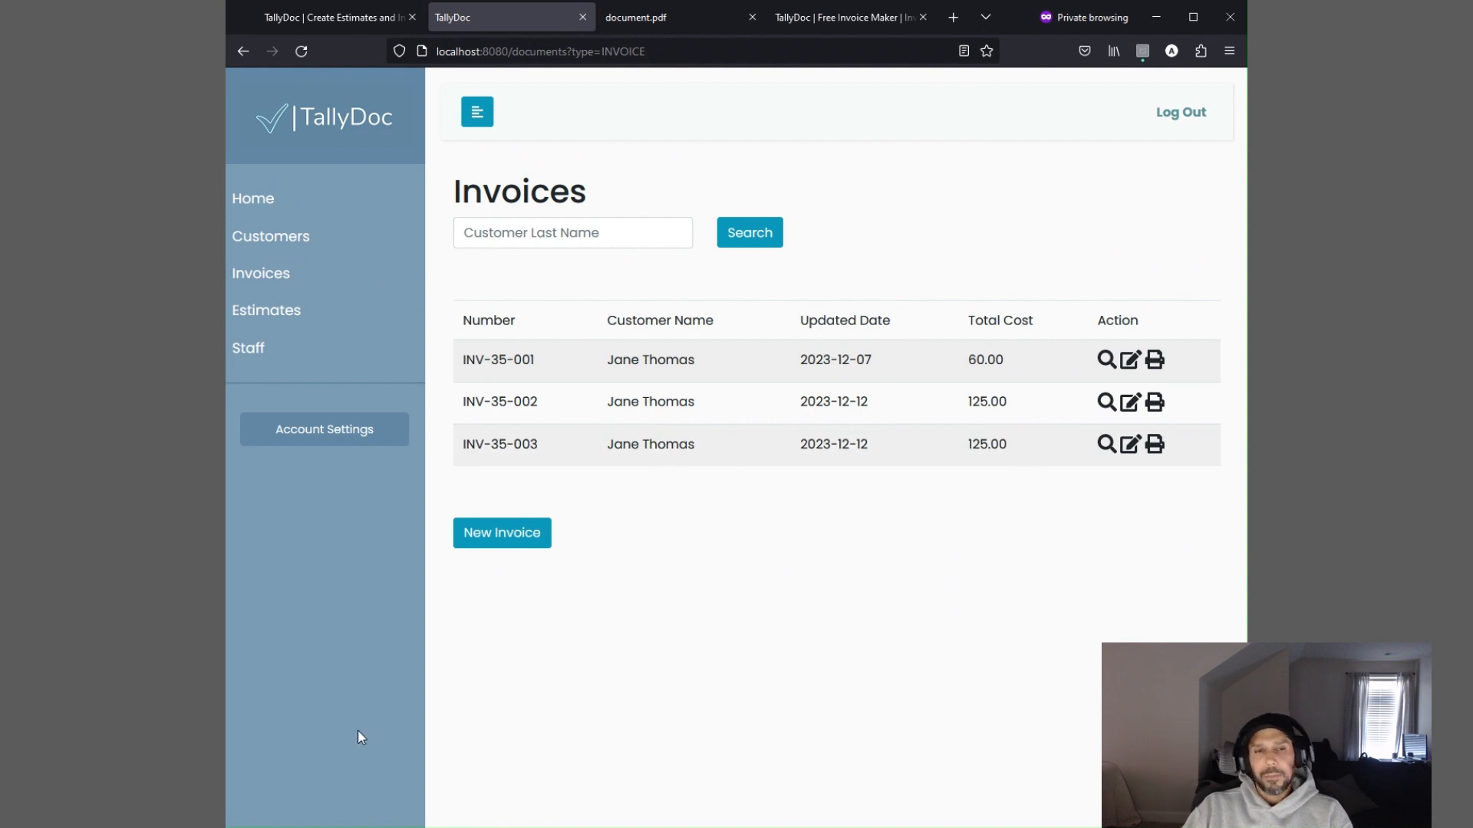